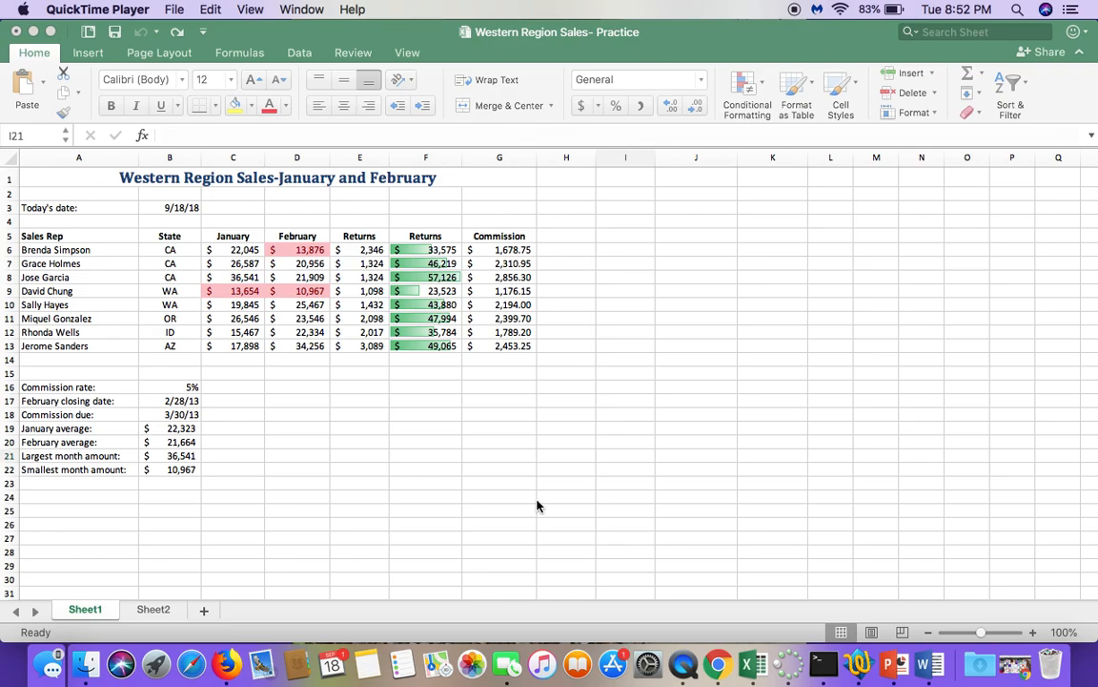
- Convert the sales data in A5:G13 into a table, treating the first row as headers
click(48, 235)
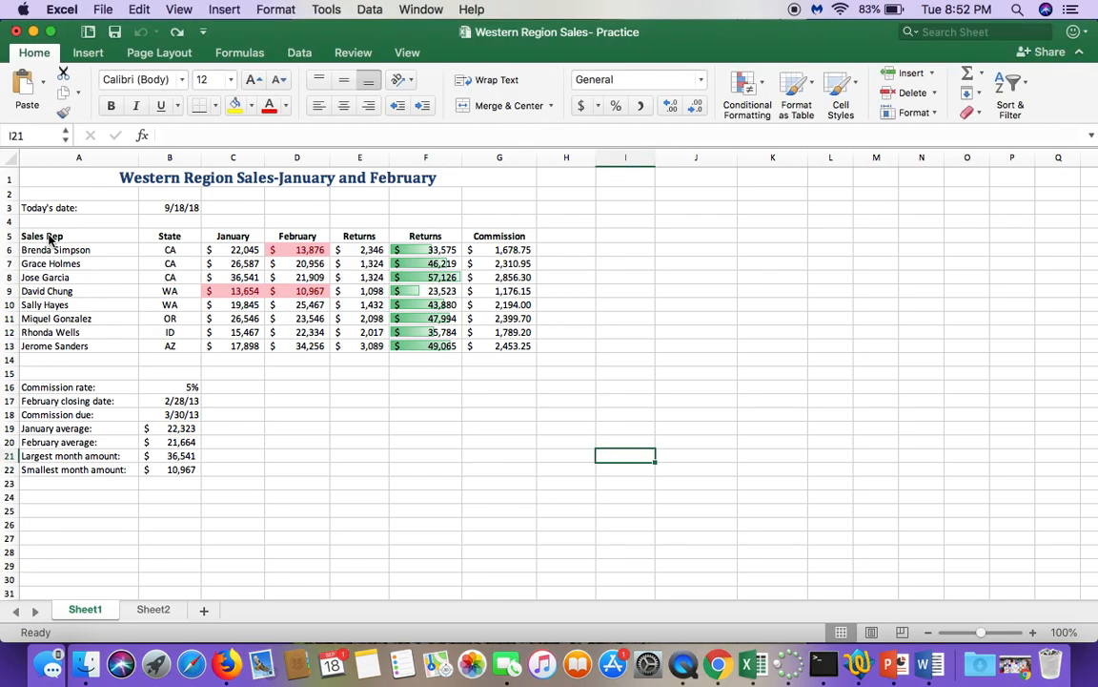
drag(47, 236, 153, 276)
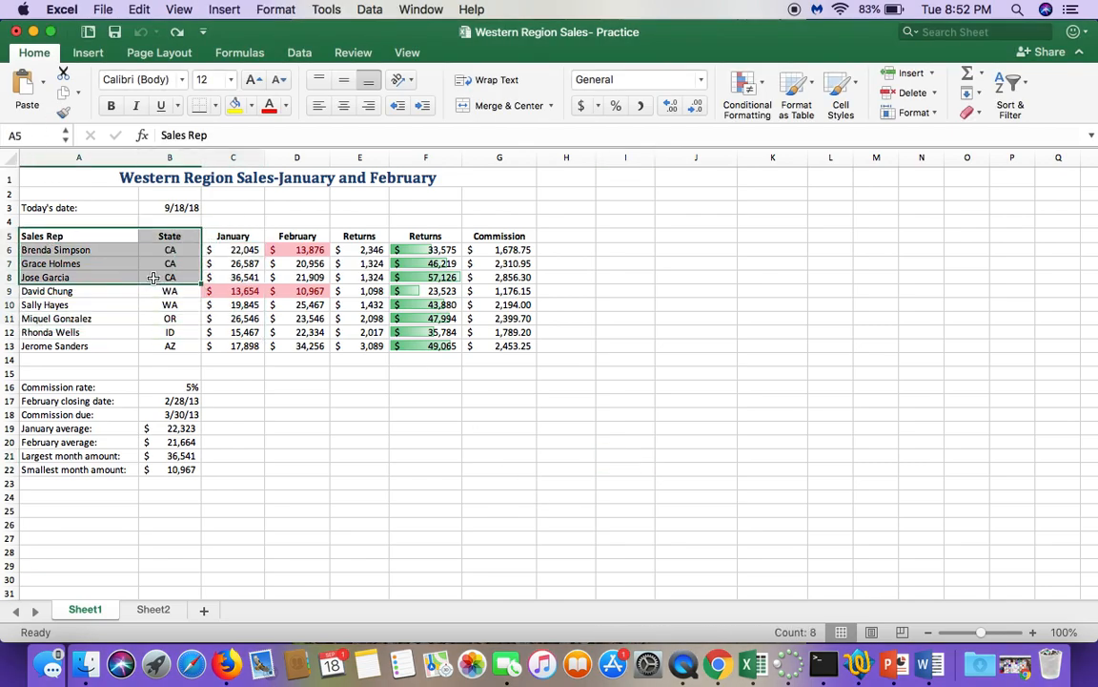
click(83, 239)
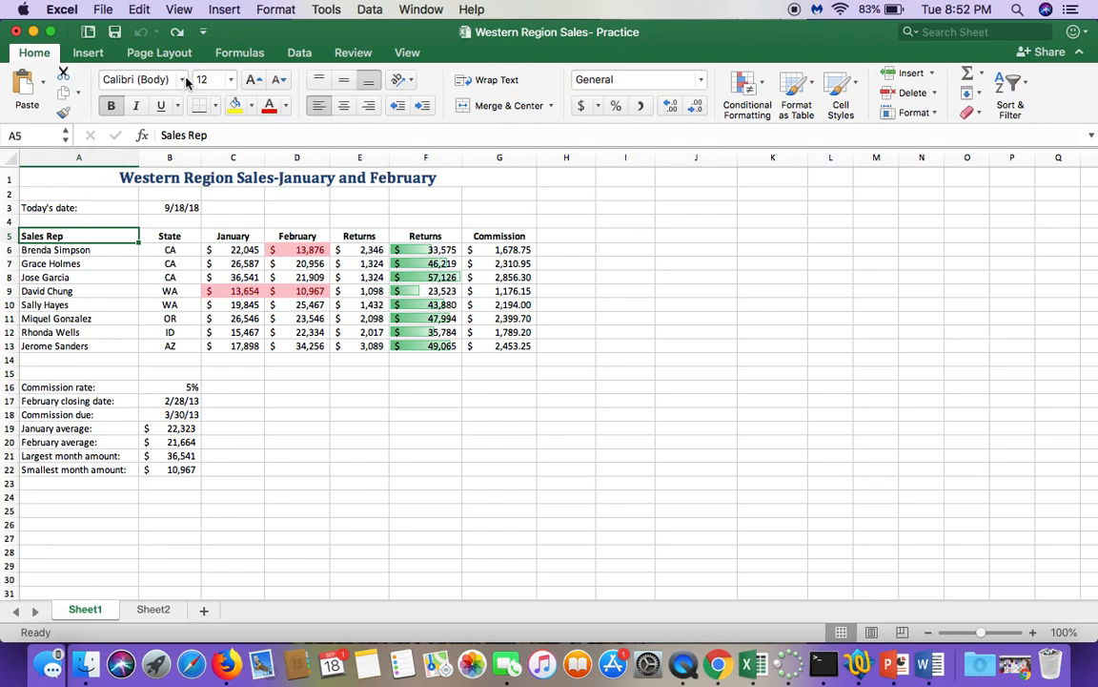
click(104, 56)
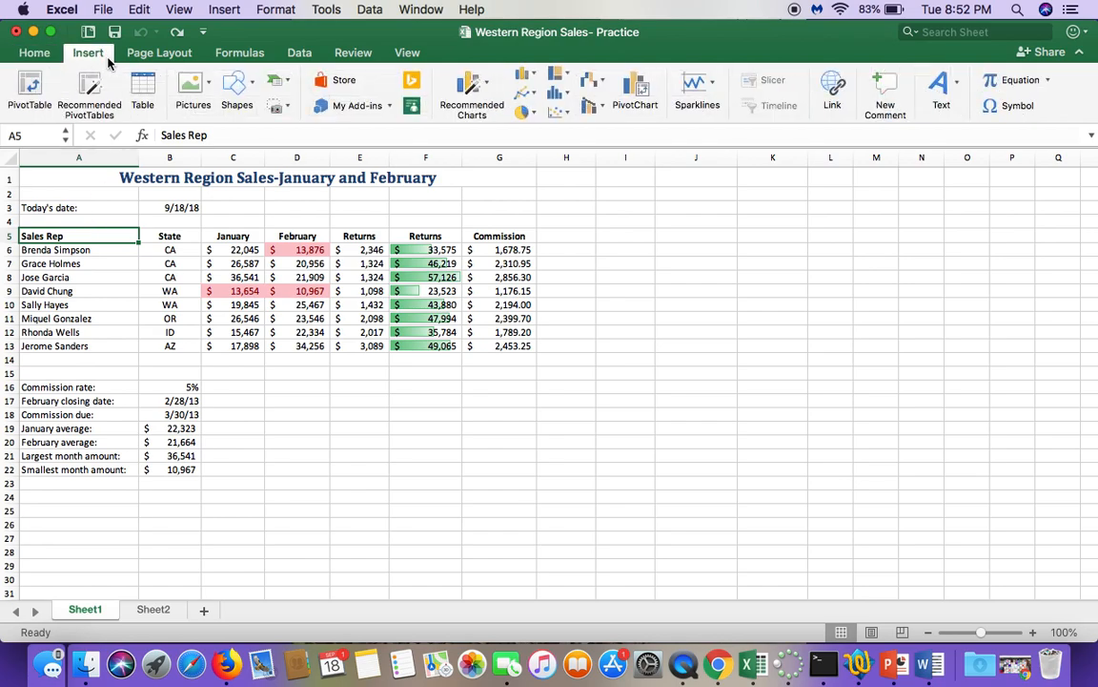
click(141, 86)
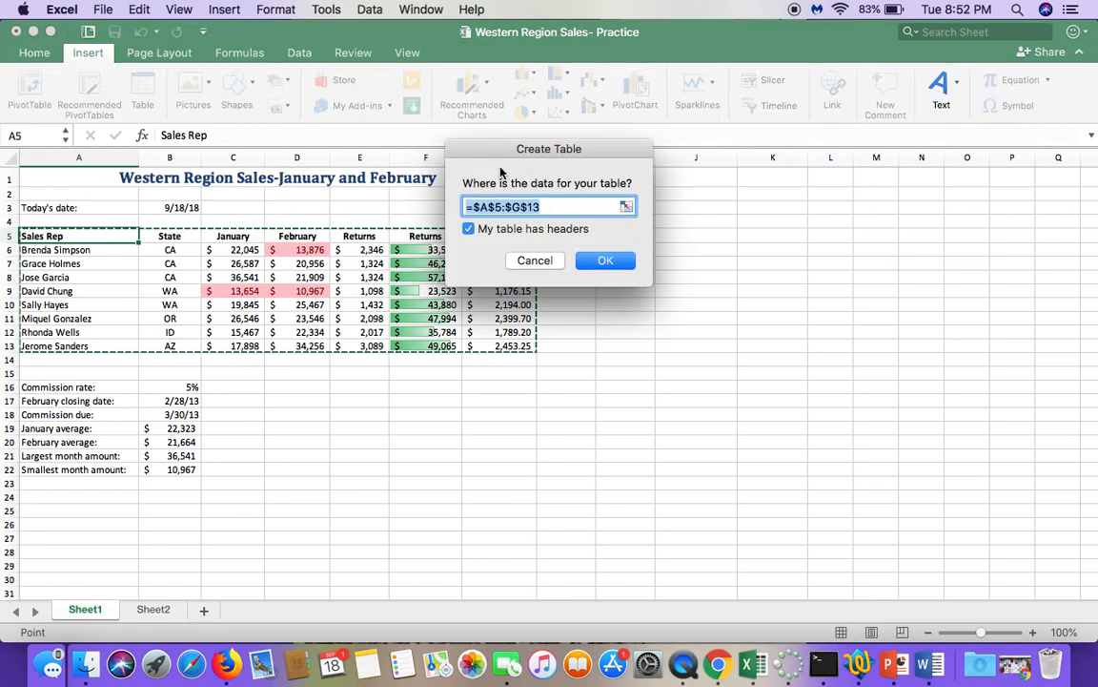
drag(495, 151, 641, 147)
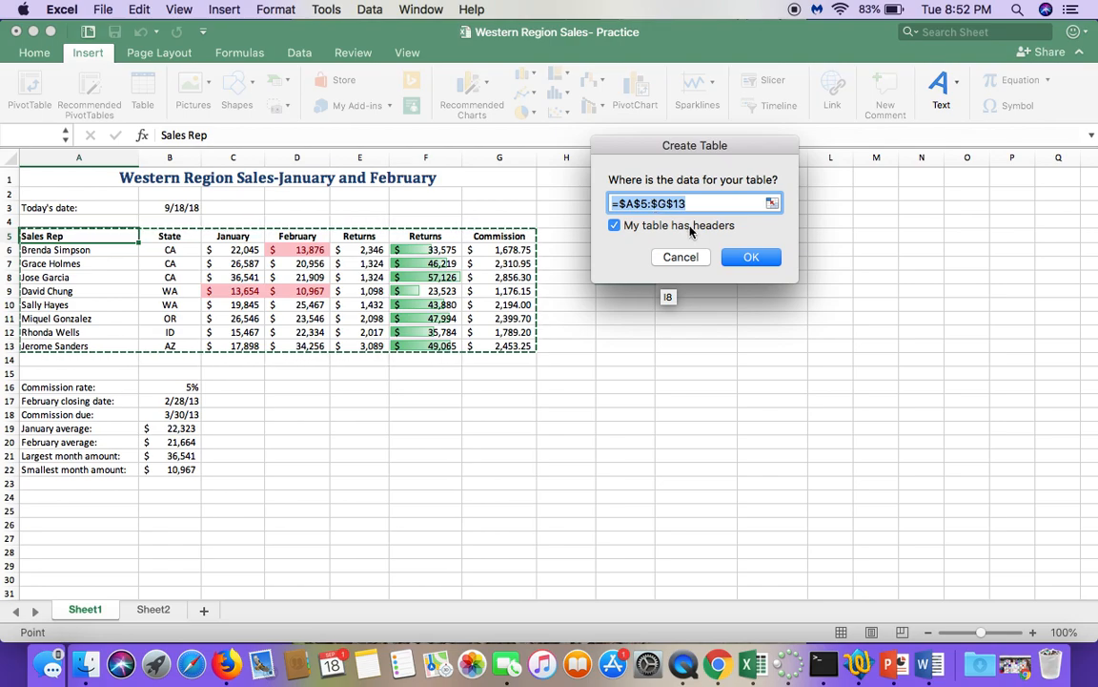
click(741, 262)
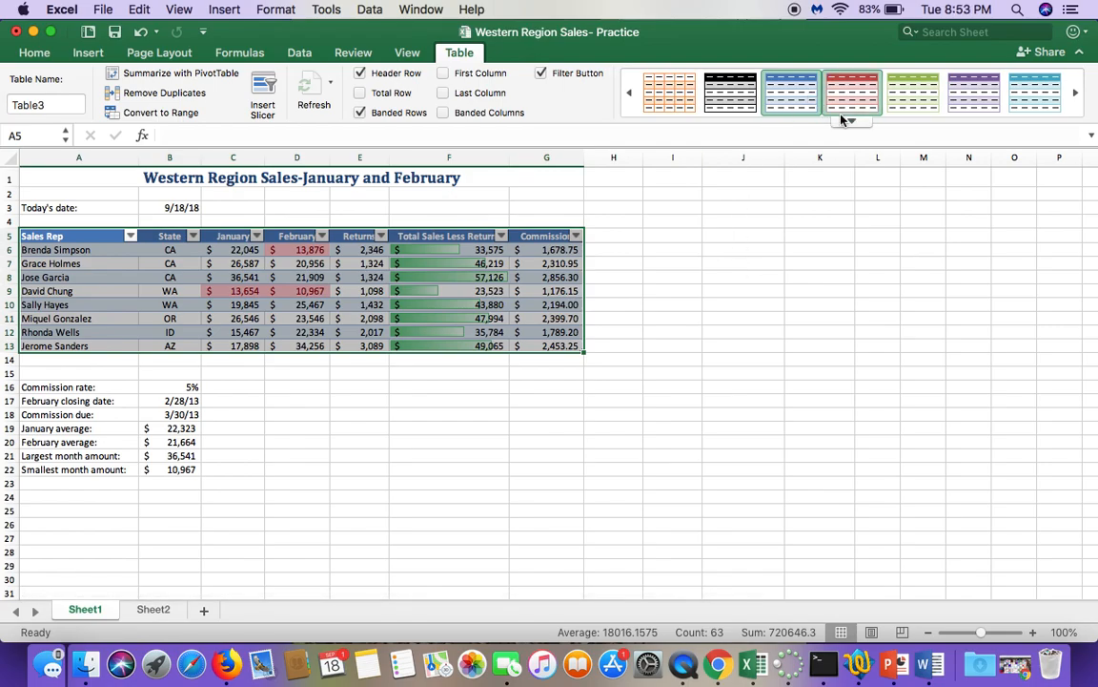
click(852, 121)
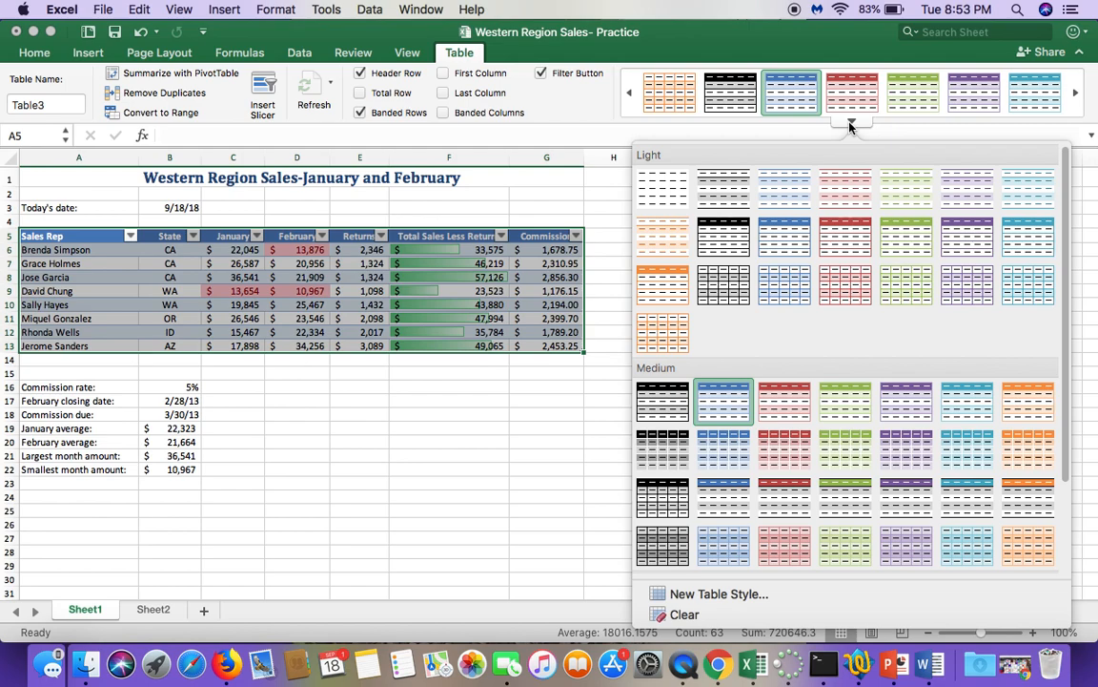
click(464, 468)
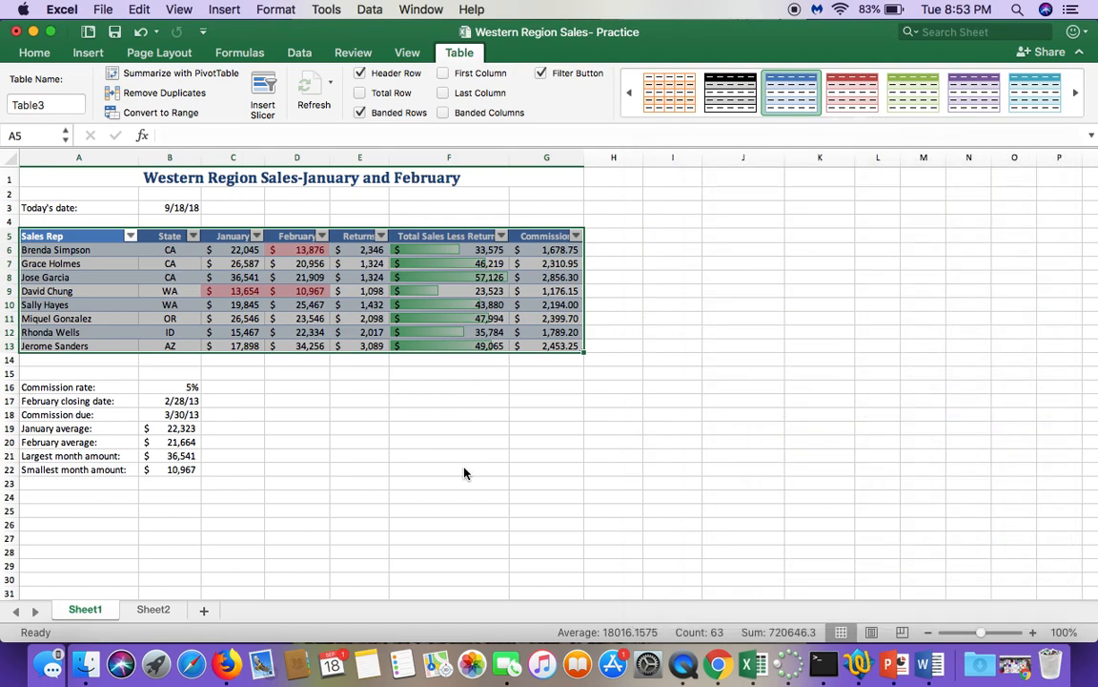
click(463, 401)
click(480, 324)
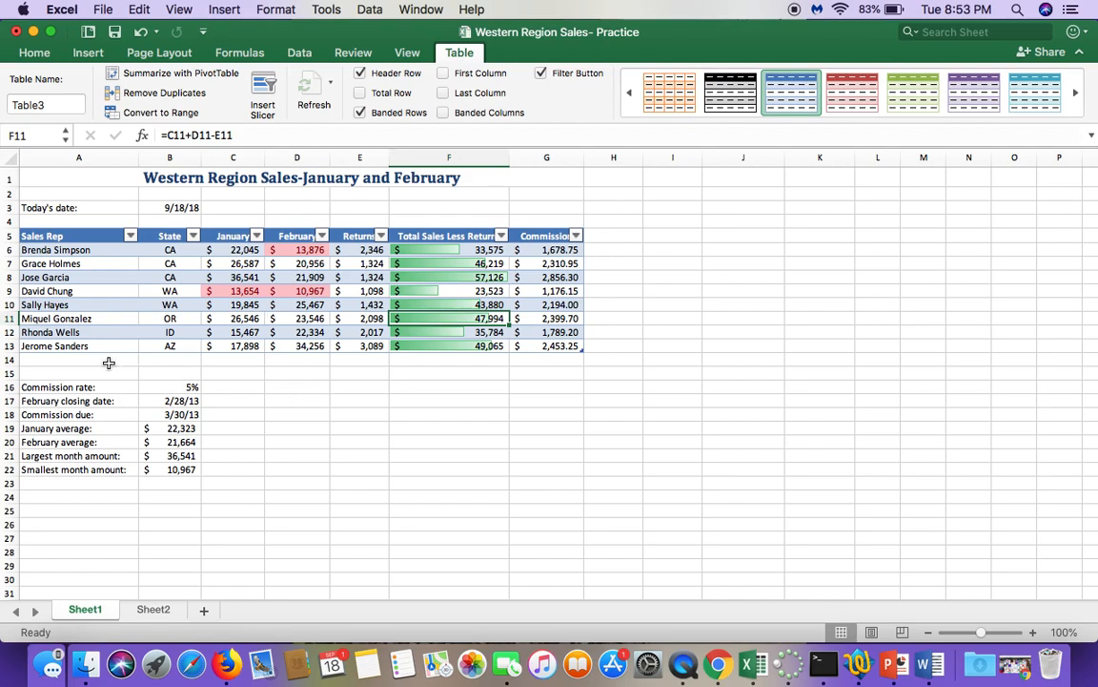
- Add a total row to the sales table
click(60, 363)
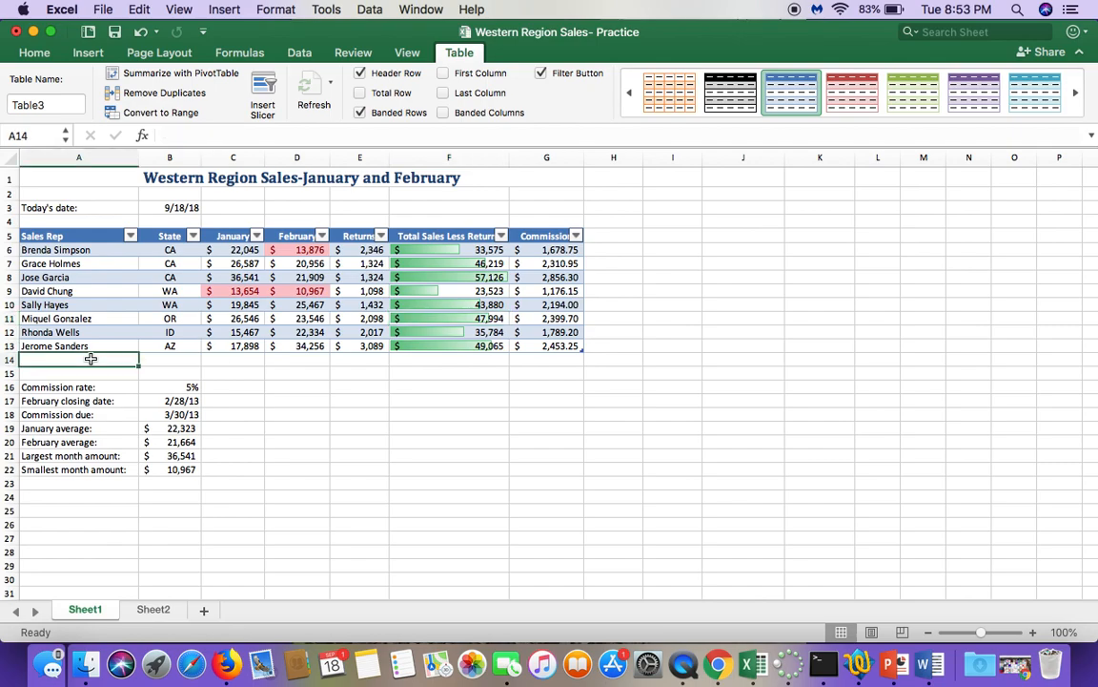
click(423, 341)
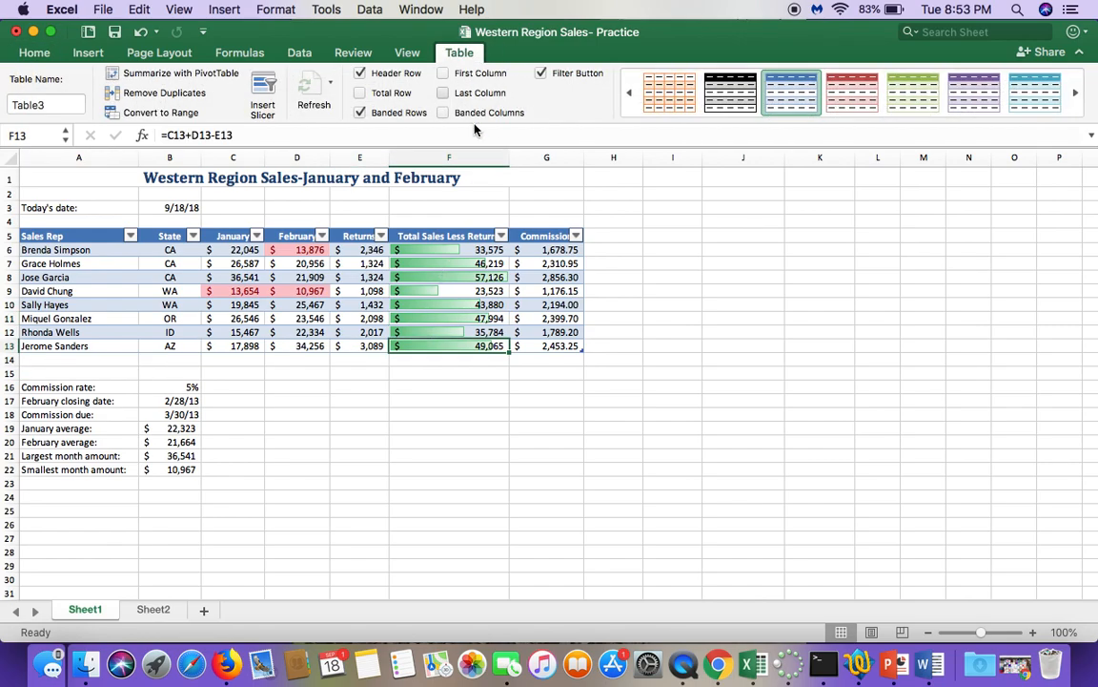
click(361, 94)
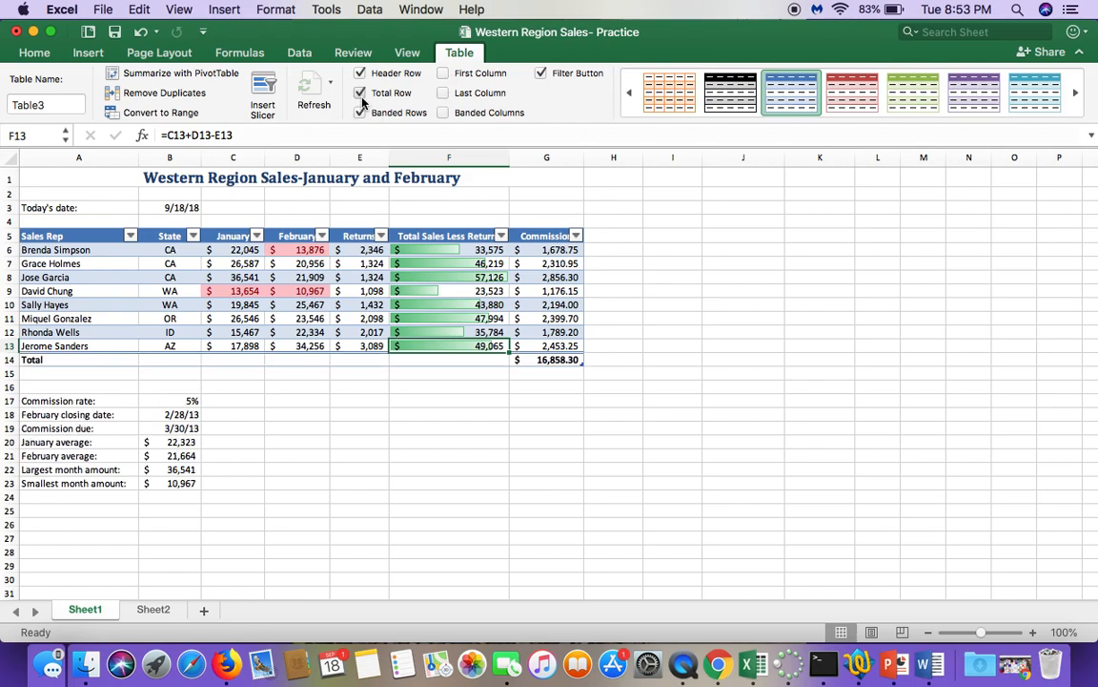
- Review the summary functions for the Commission total in G14 and choose Sum
click(551, 357)
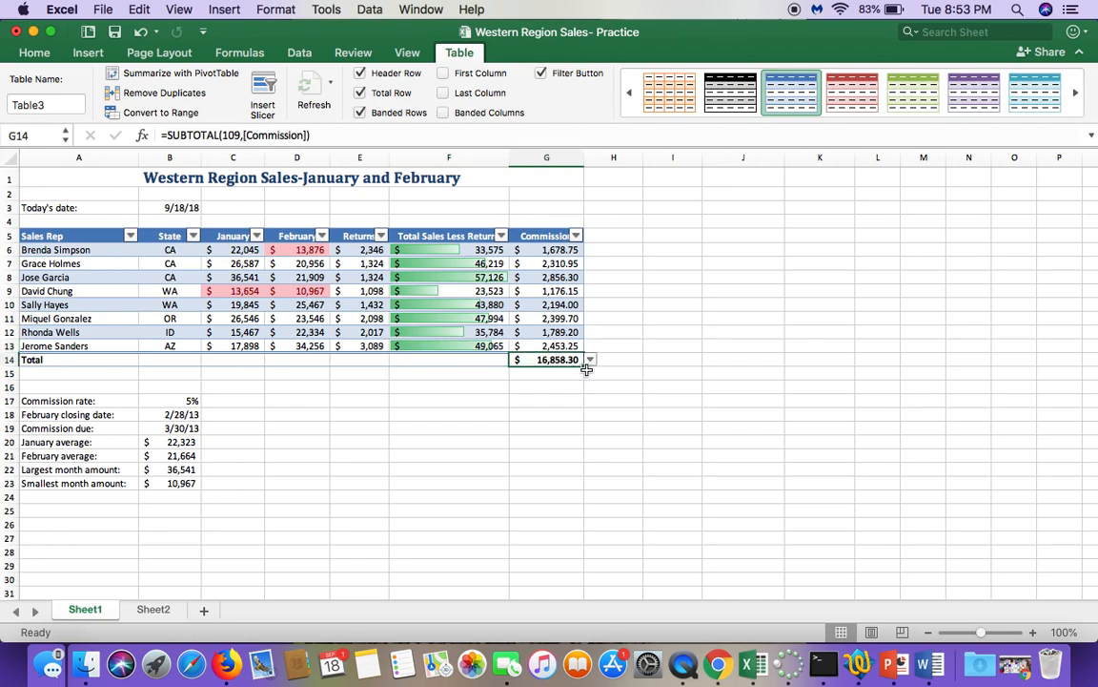
click(592, 362)
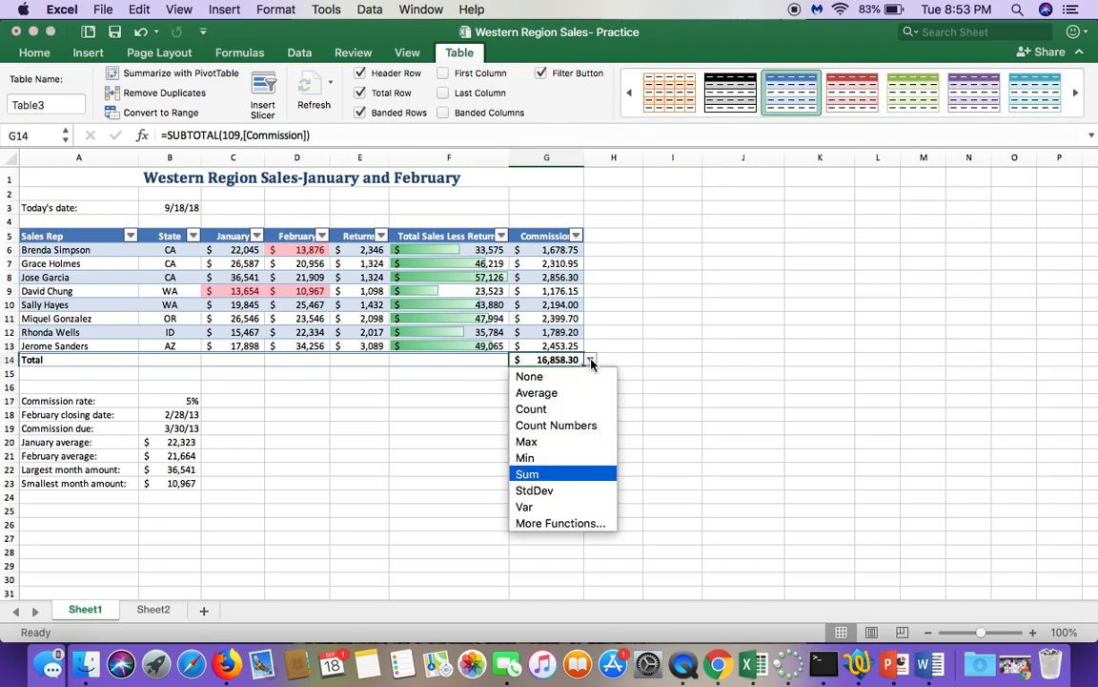
click(480, 367)
click(478, 358)
click(353, 360)
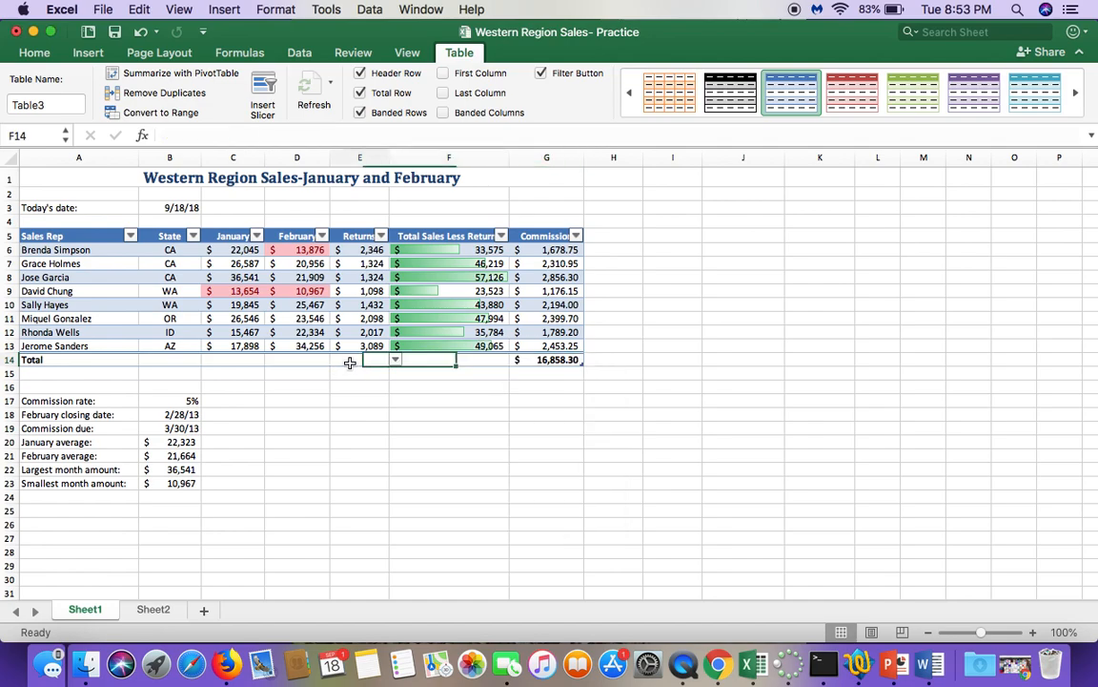
click(544, 360)
click(590, 359)
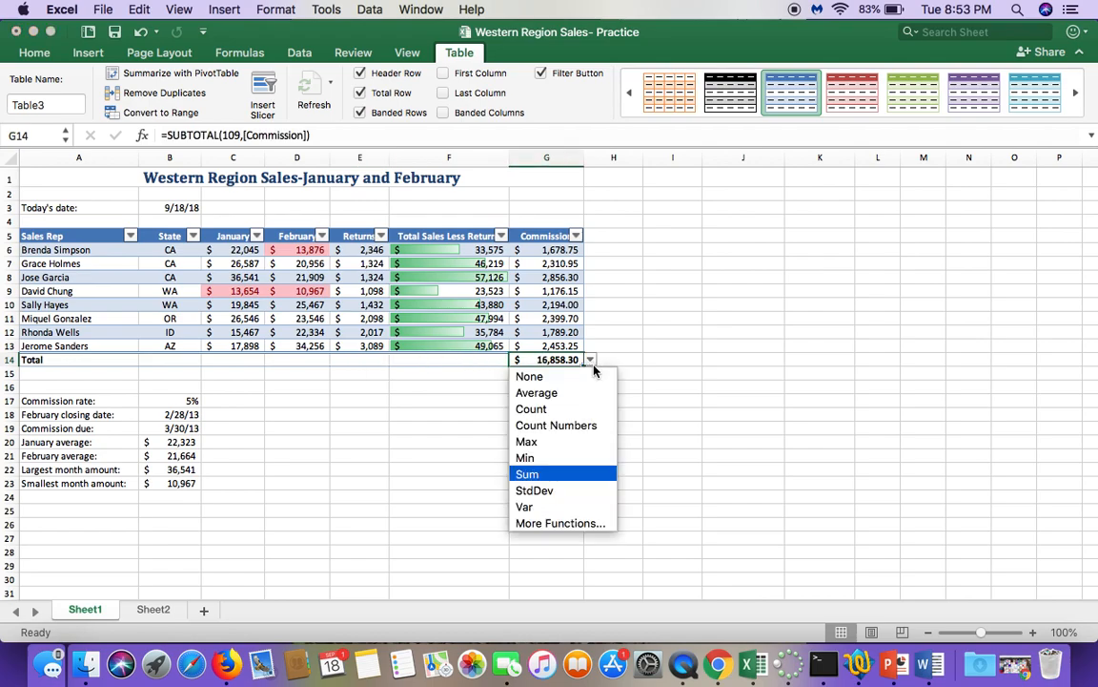
click(546, 476)
click(549, 467)
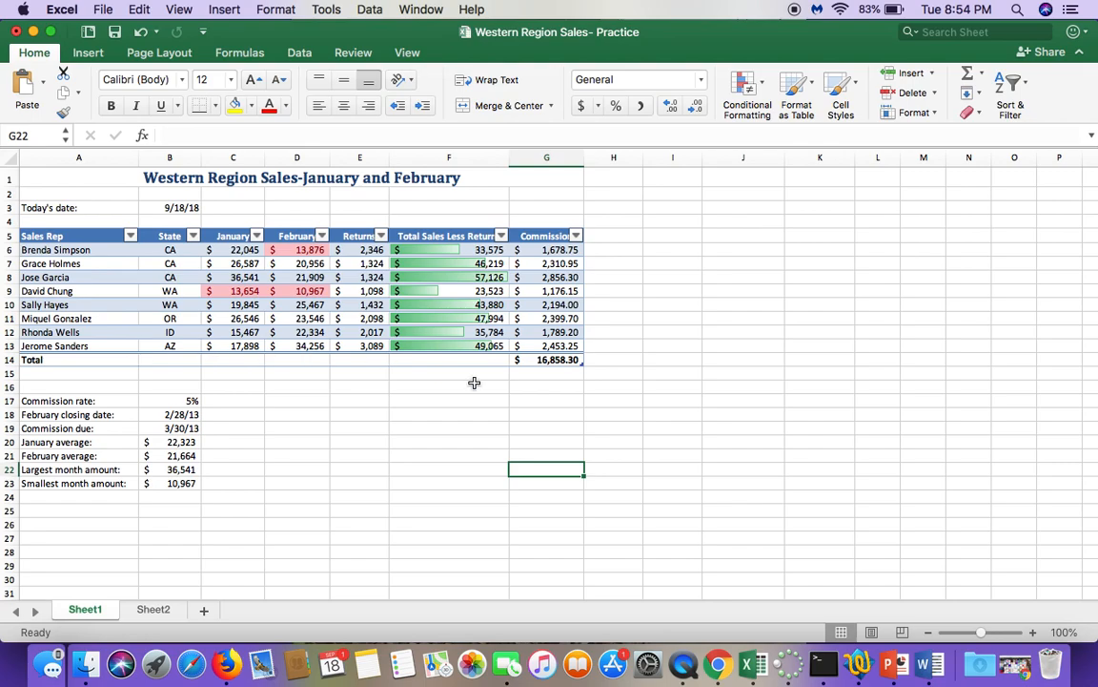
- Copy the Commission total formula from G14 across the total row to the January column
click(548, 361)
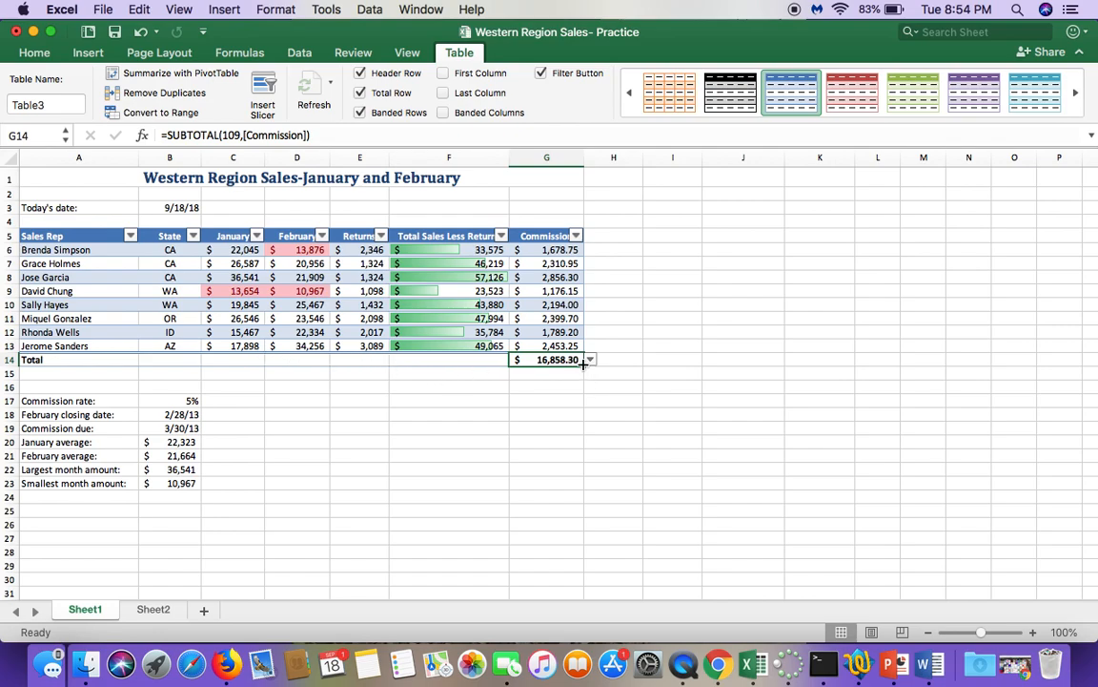
drag(584, 363, 224, 366)
click(359, 456)
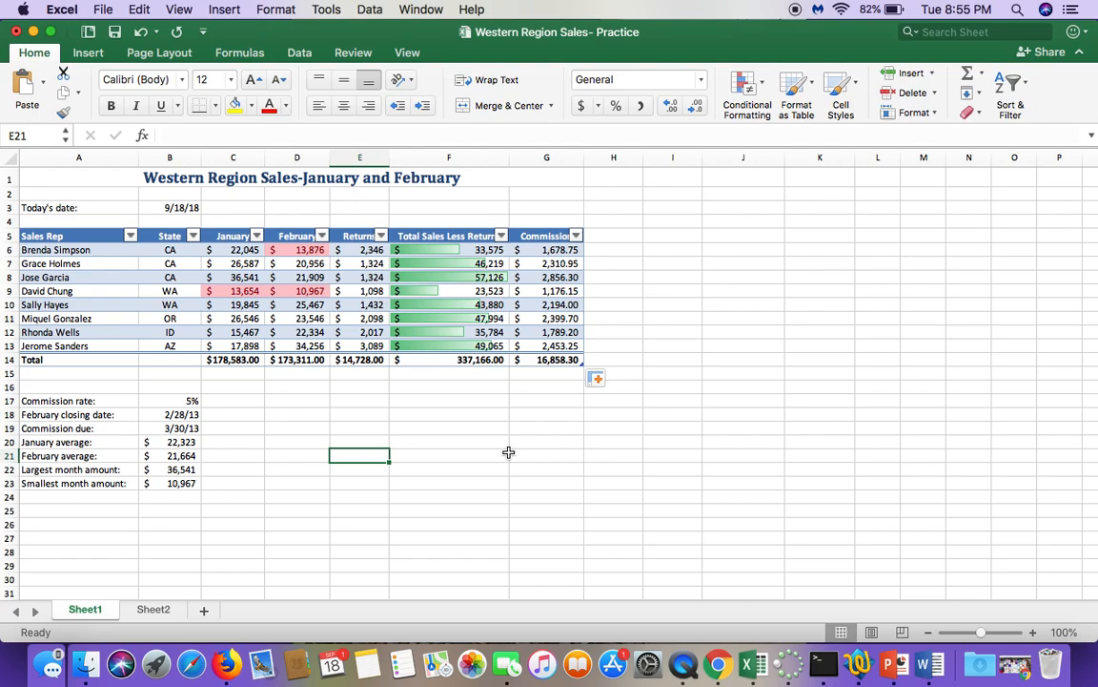
- Sort the table by State in ascending order and close the sort and filter options
click(194, 237)
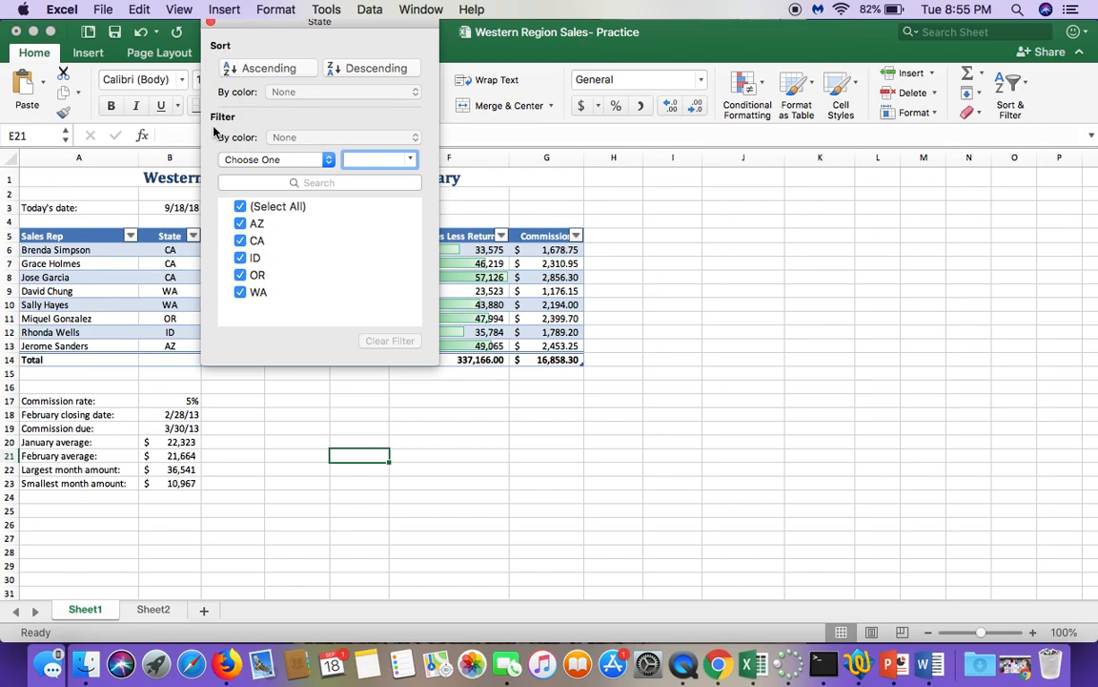
click(250, 73)
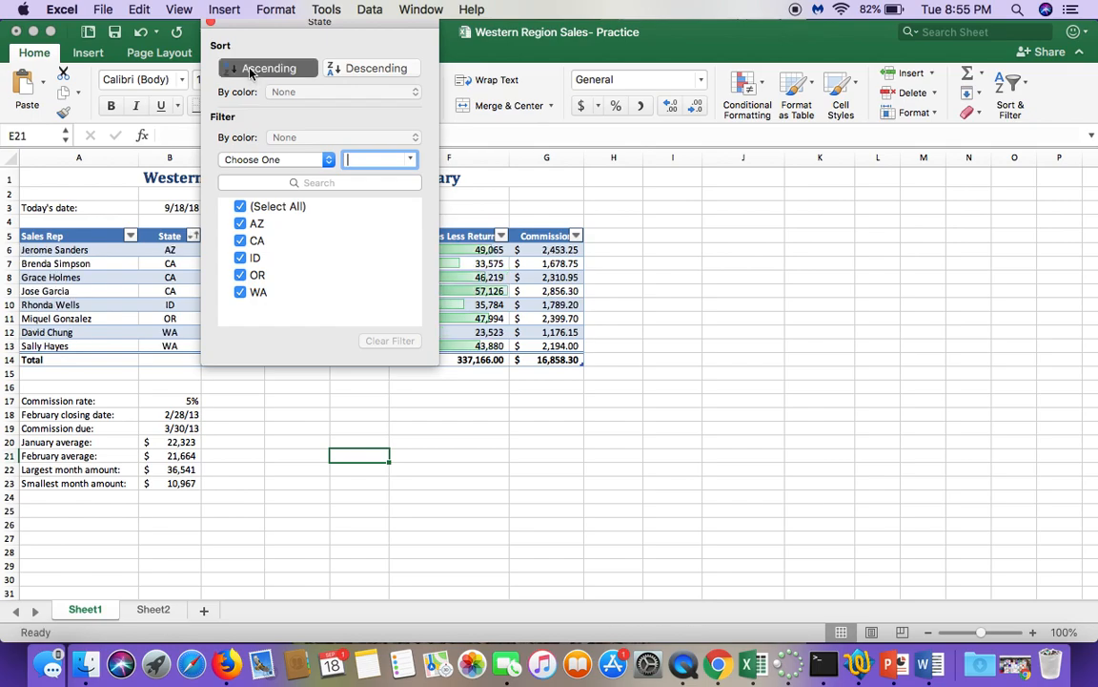
click(210, 24)
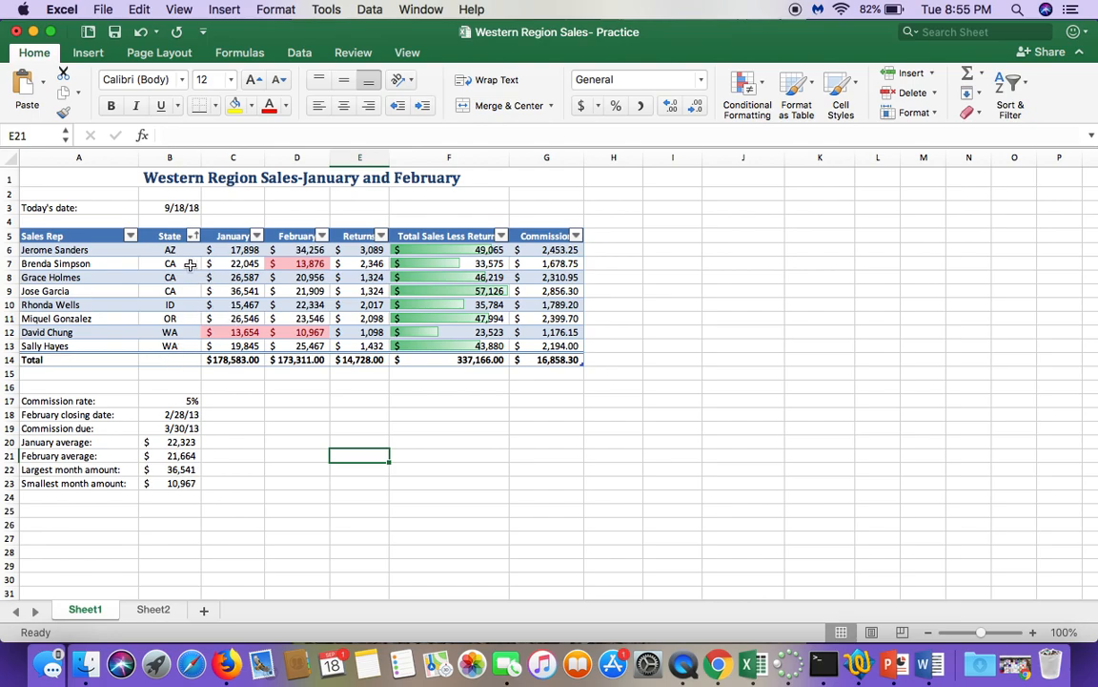
- Examine how Total Sales Less Returns is ordered within the CA and WA rows
drag(186, 266, 188, 290)
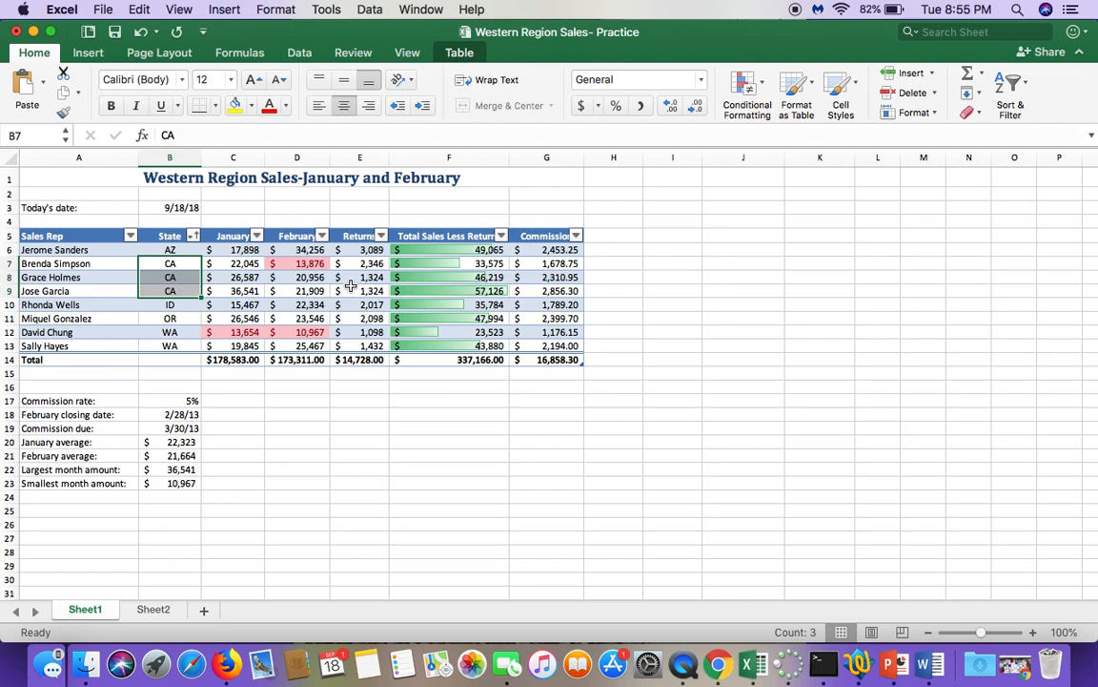
drag(428, 263, 428, 290)
drag(193, 263, 425, 292)
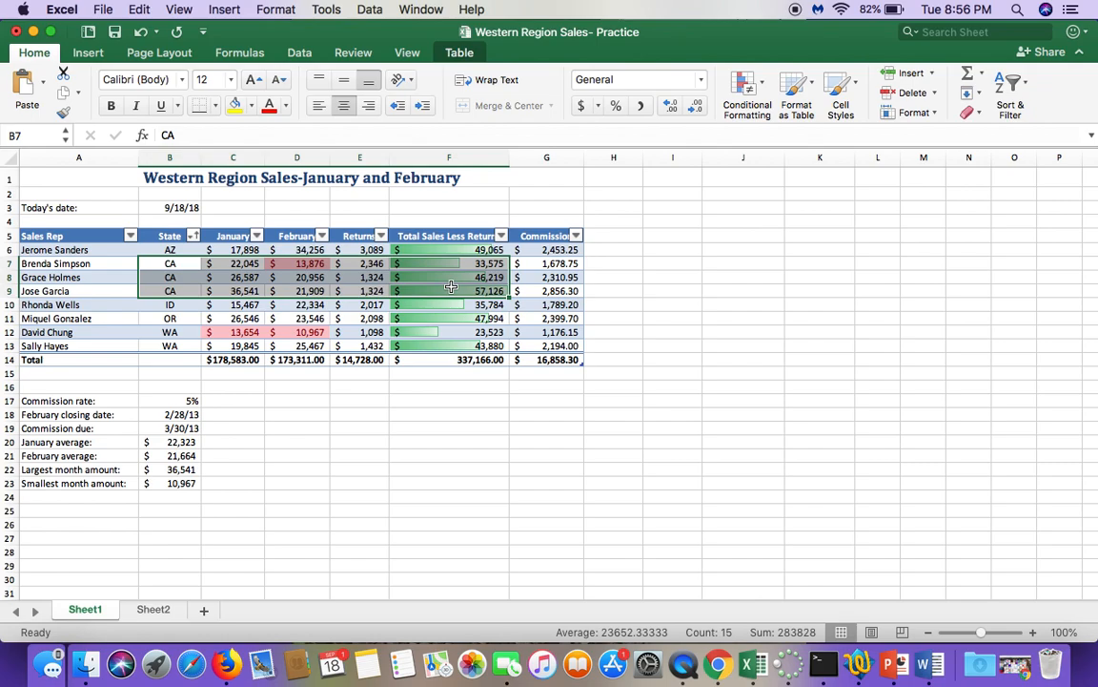
drag(170, 331, 435, 347)
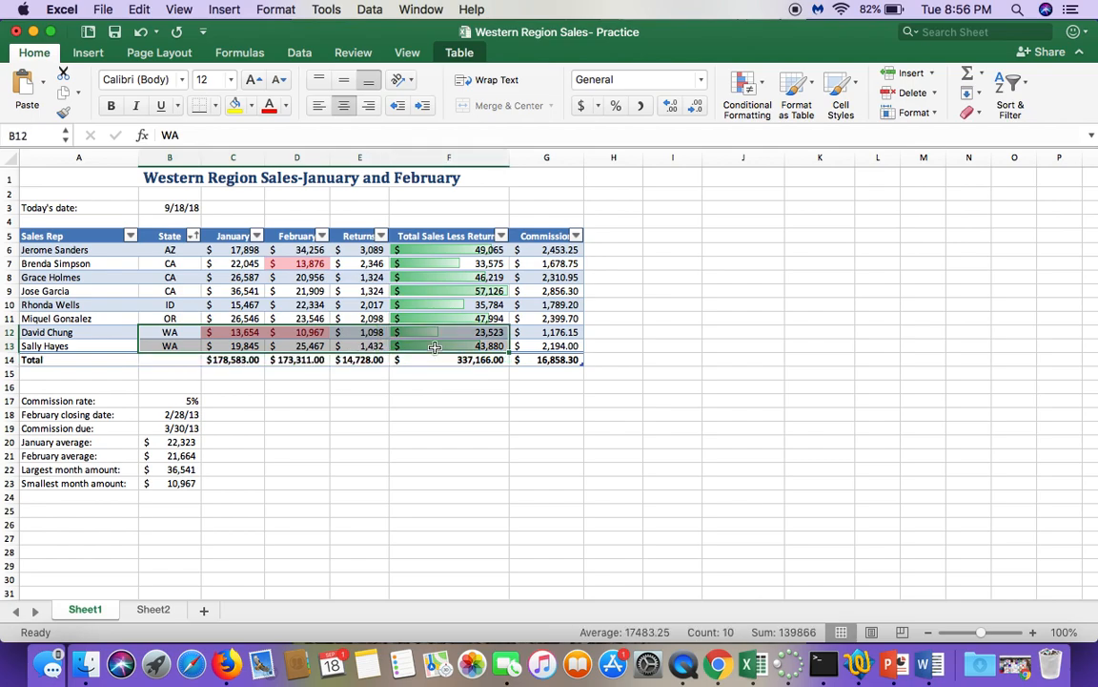
- Sort the table by State from A to Z and then by Total Sales Less Returns from Largest to Smallest
click(171, 263)
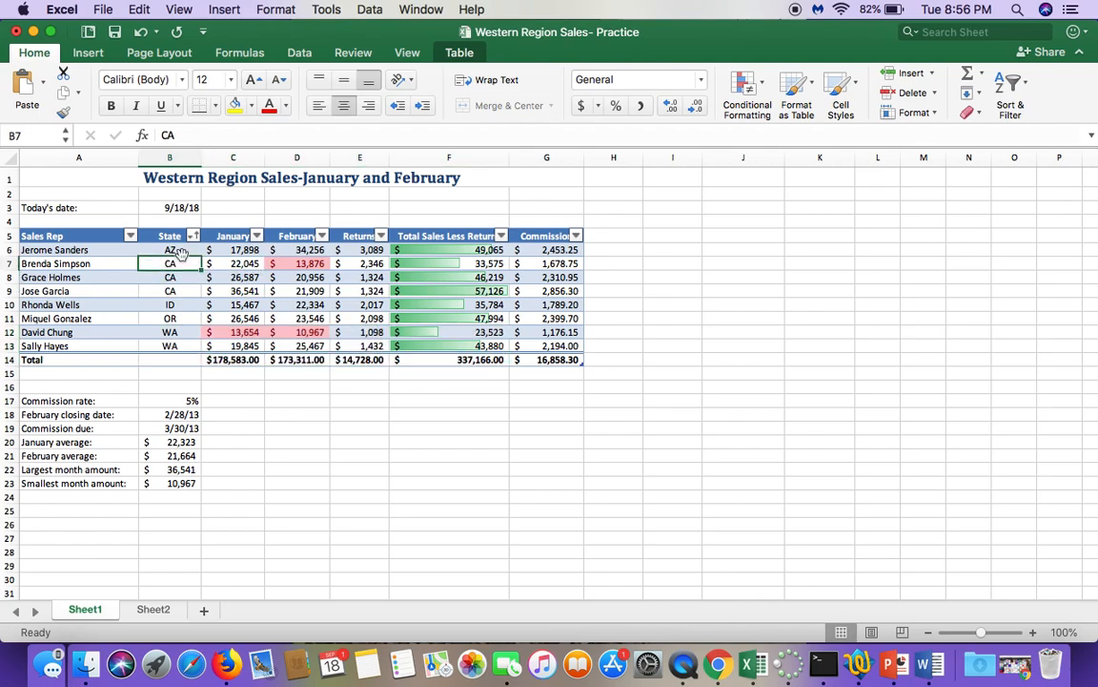
click(303, 54)
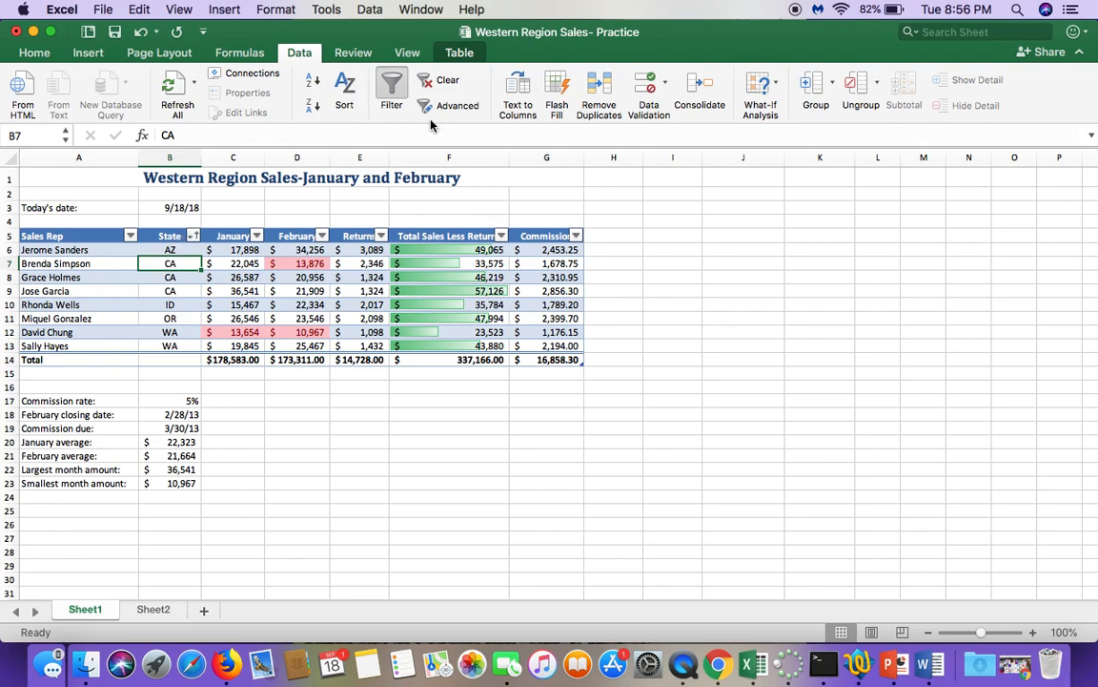
click(347, 90)
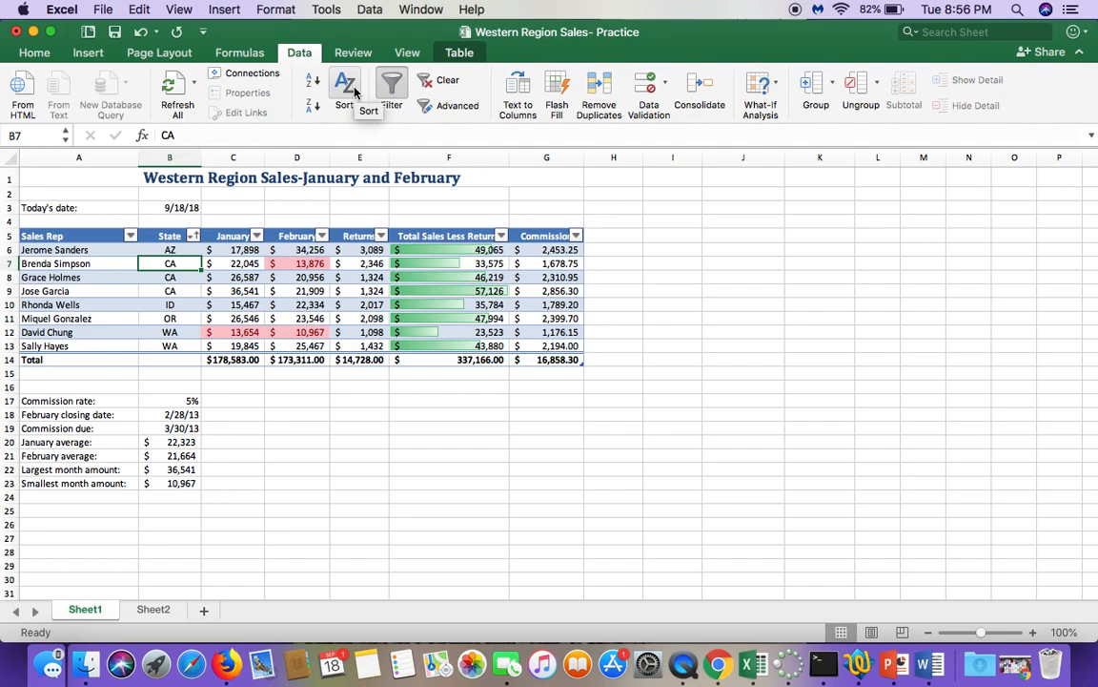
drag(529, 29, 681, 35)
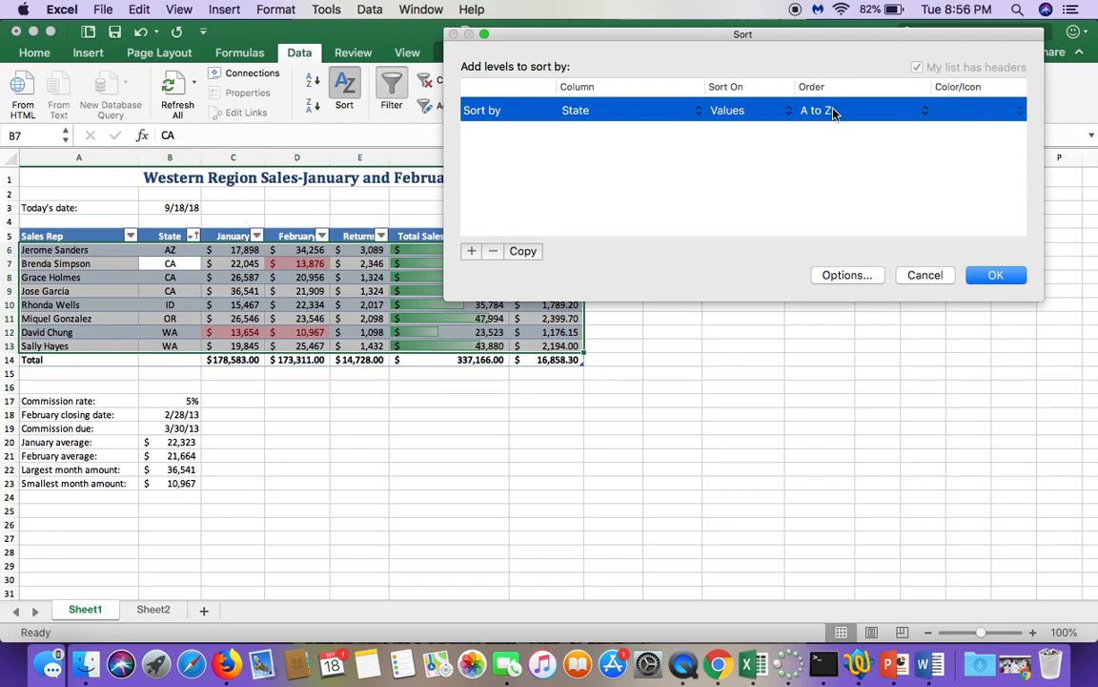
click(470, 253)
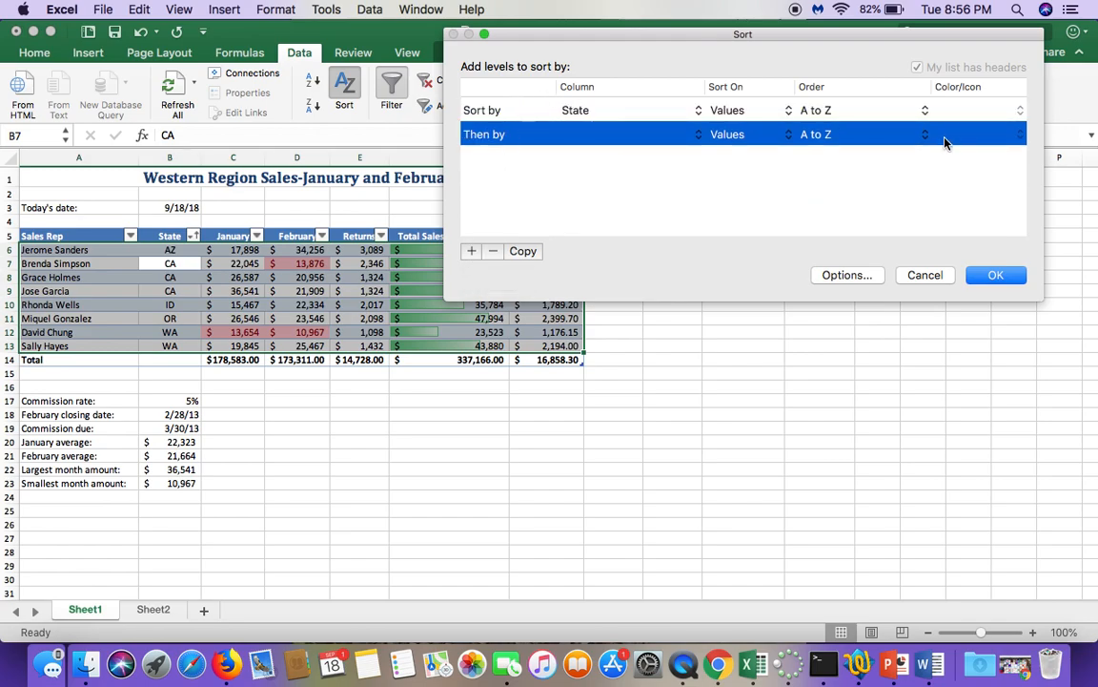
click(564, 133)
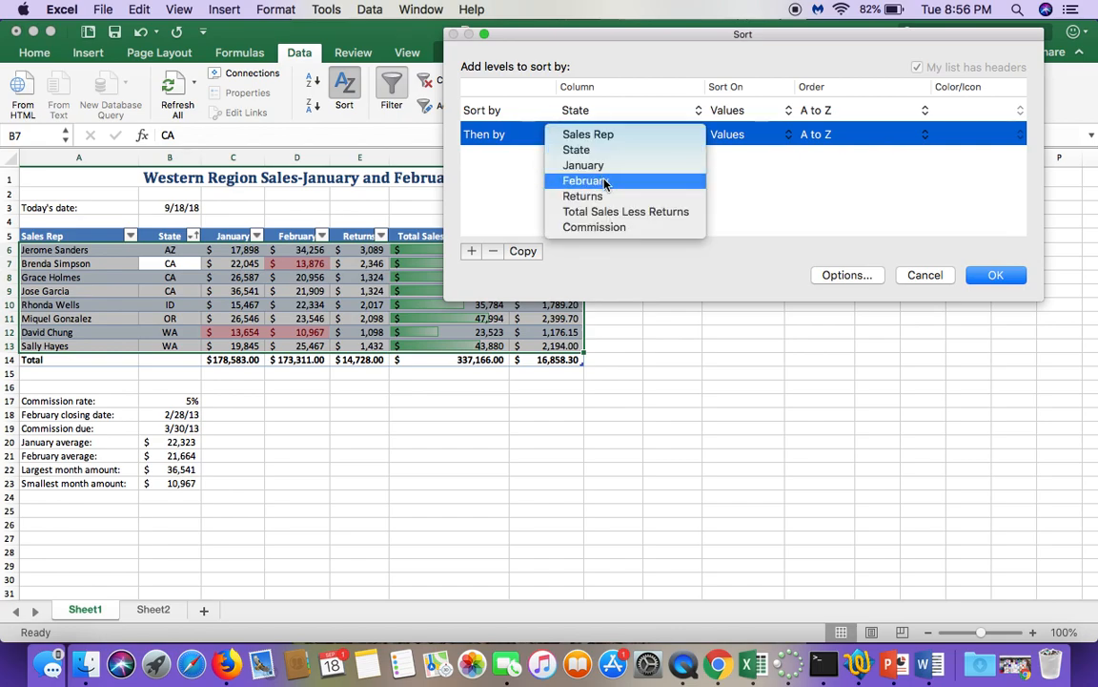
click(604, 211)
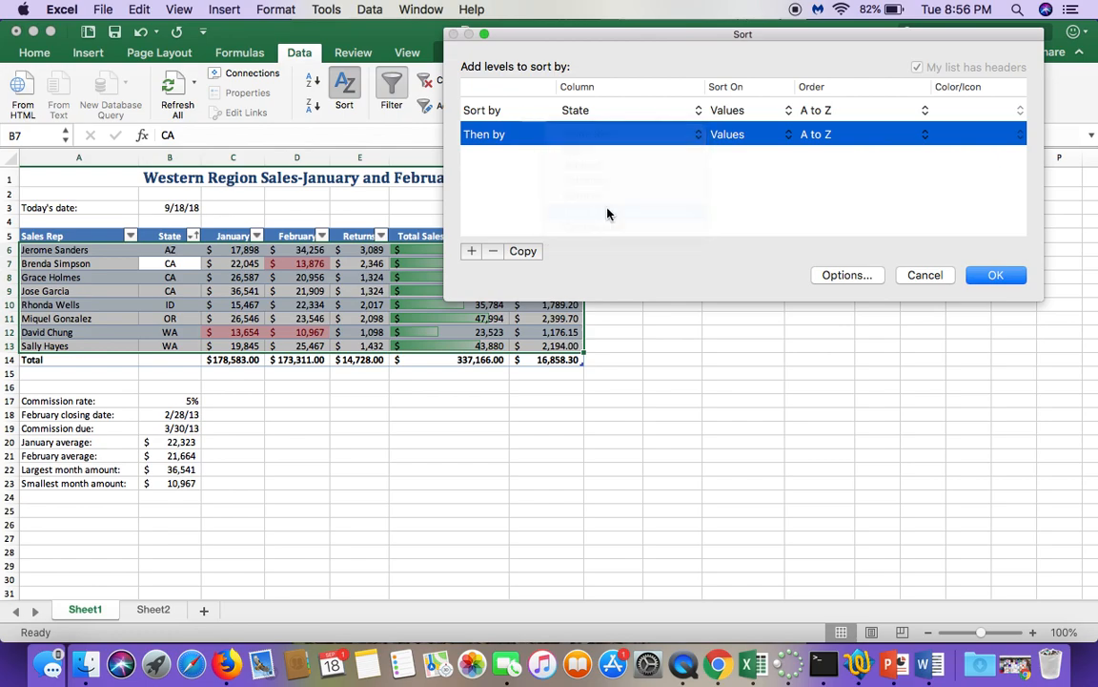
click(884, 138)
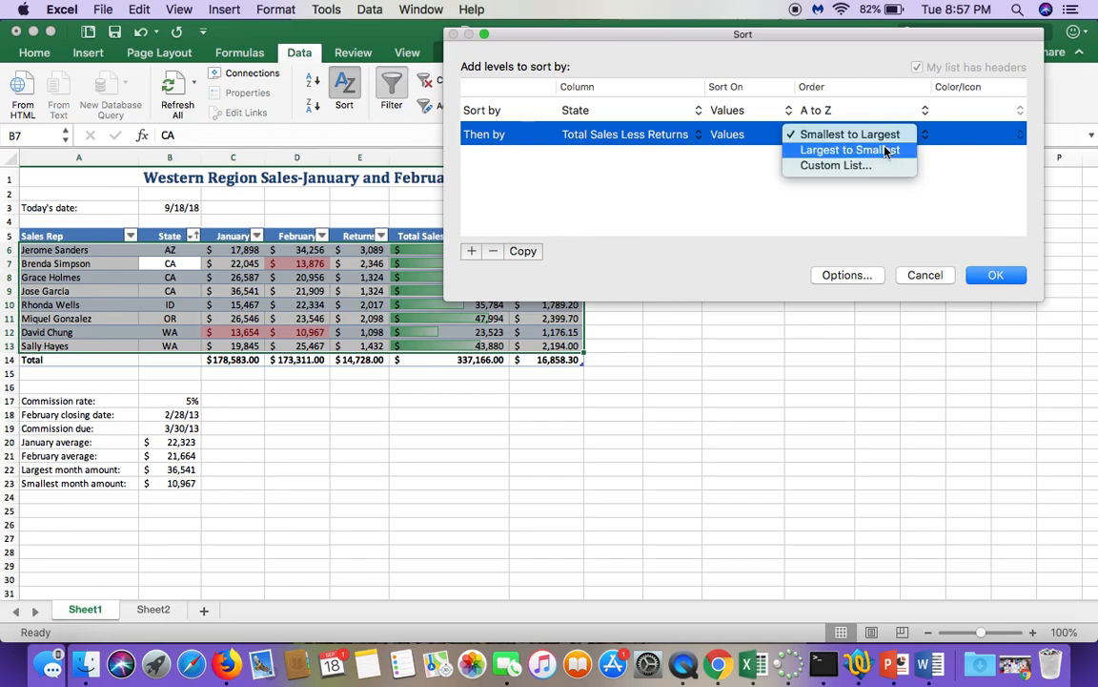
click(883, 147)
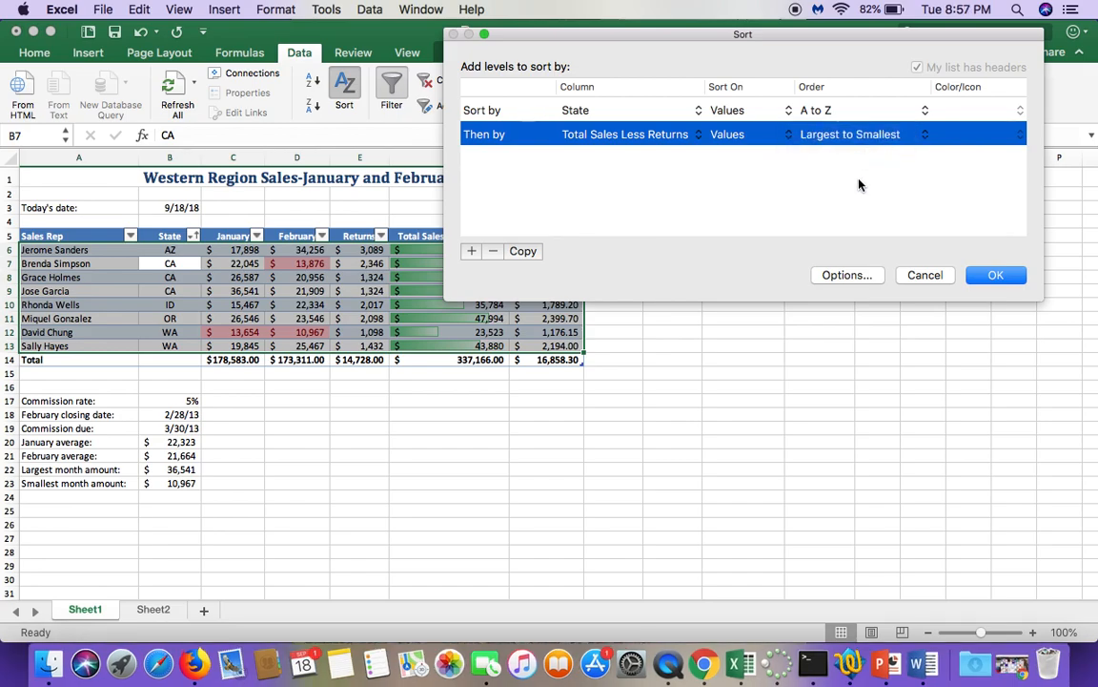
click(992, 276)
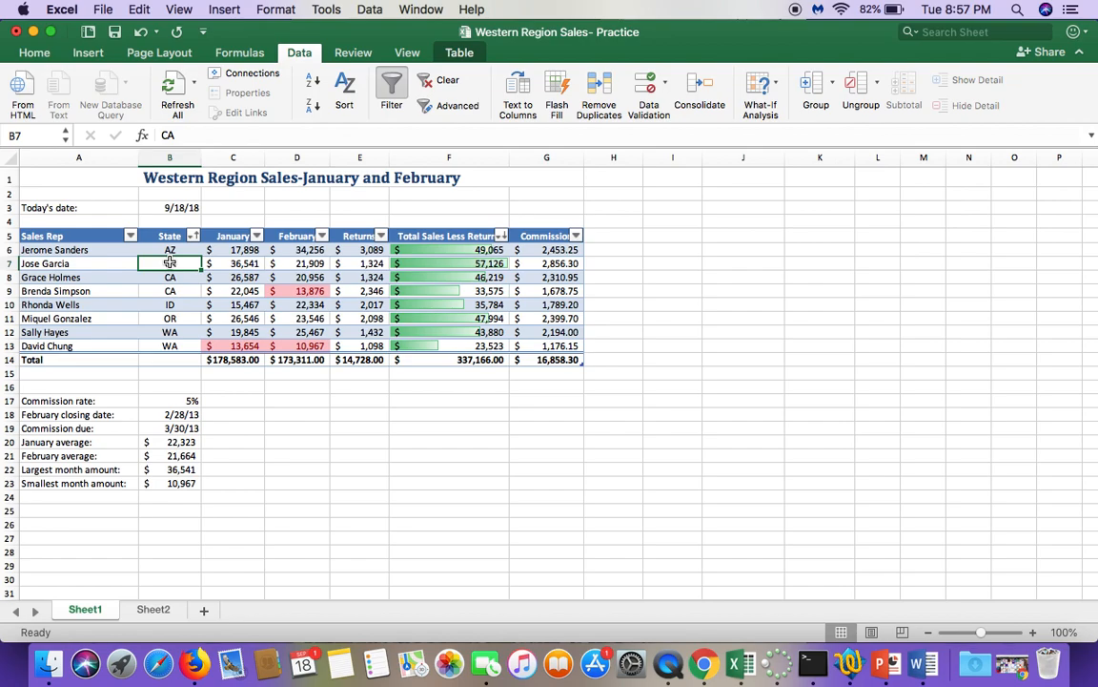
- Check the order of Total Sales Less Returns within the re-sorted CA and WA rows
drag(170, 262, 170, 290)
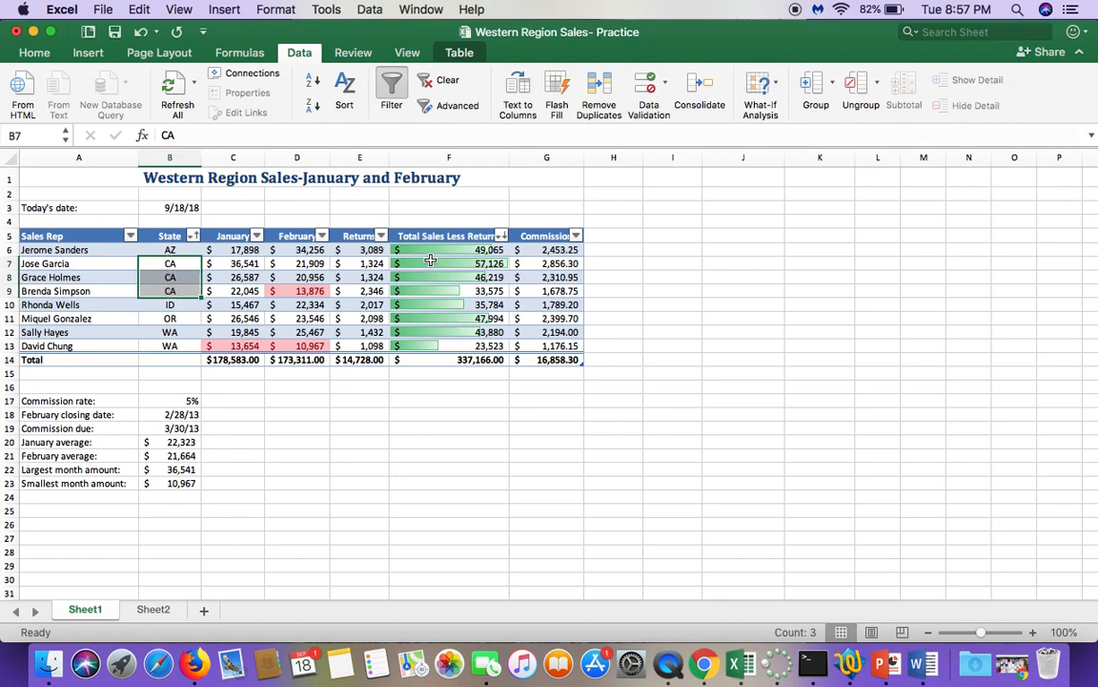
drag(431, 260, 448, 292)
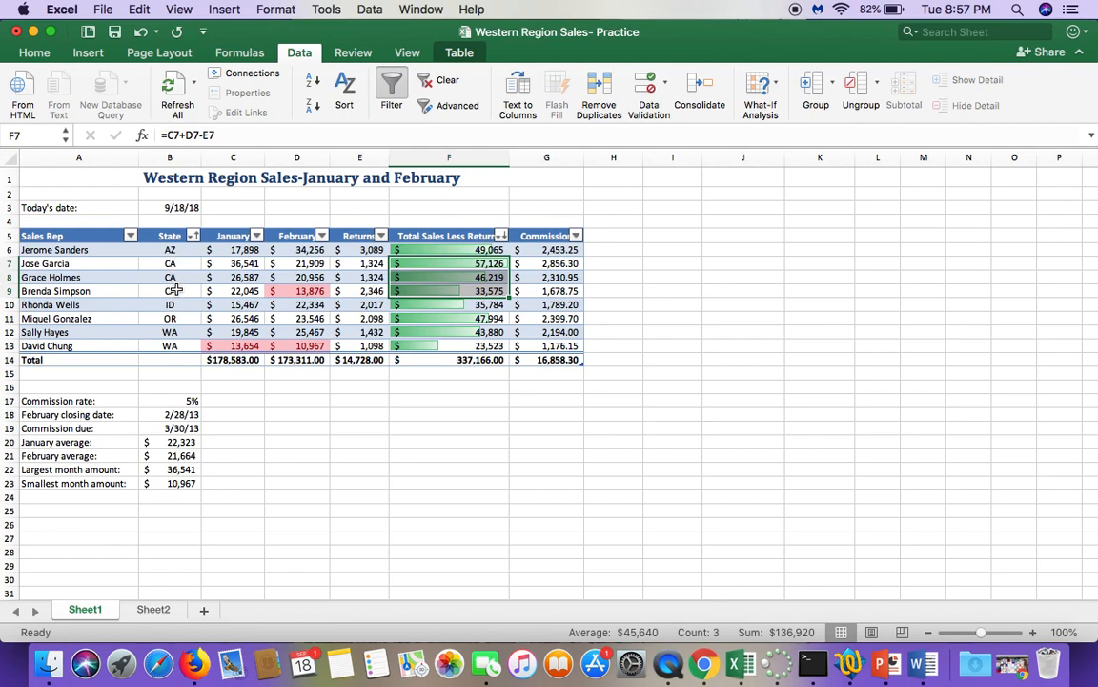
click(172, 332)
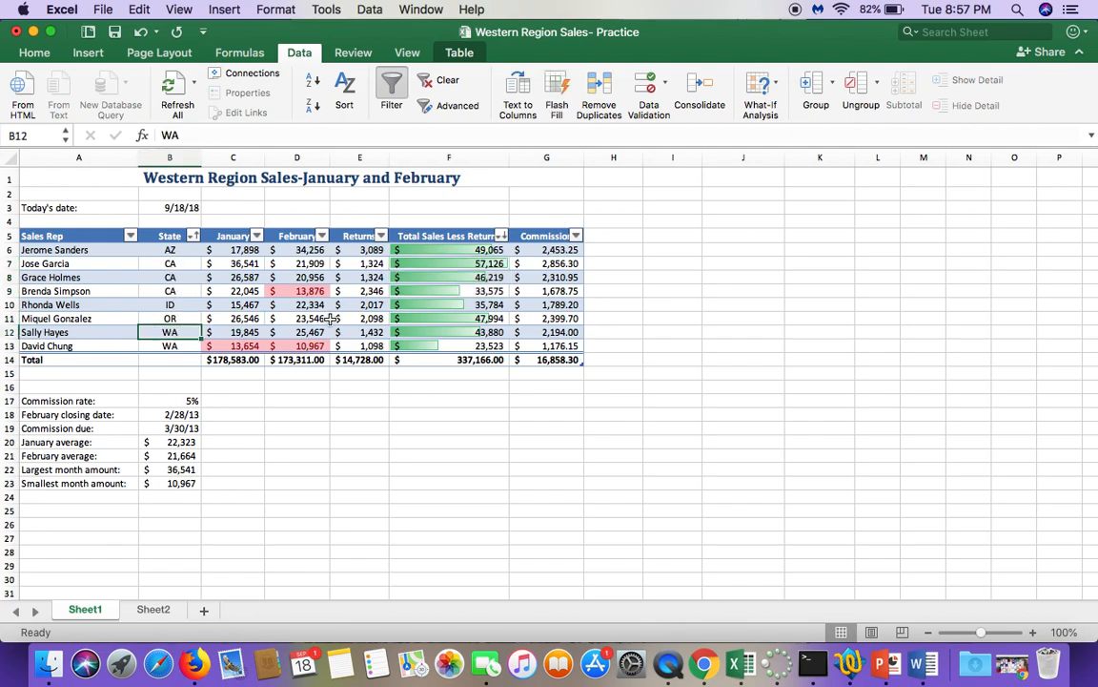
drag(420, 331, 420, 346)
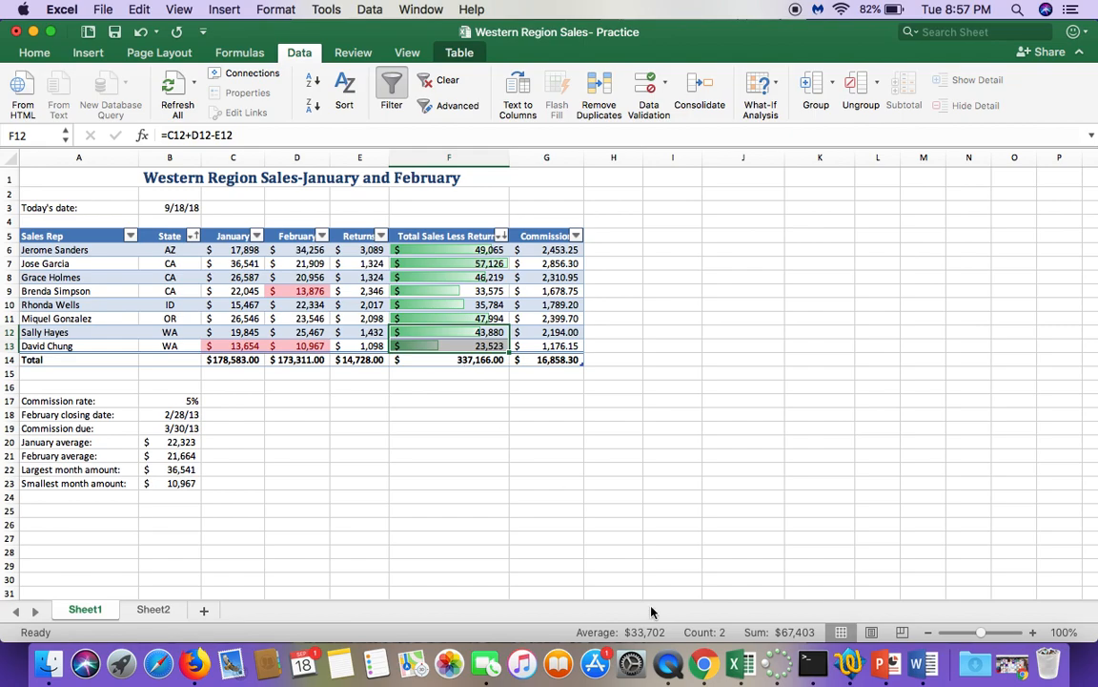
click(766, 396)
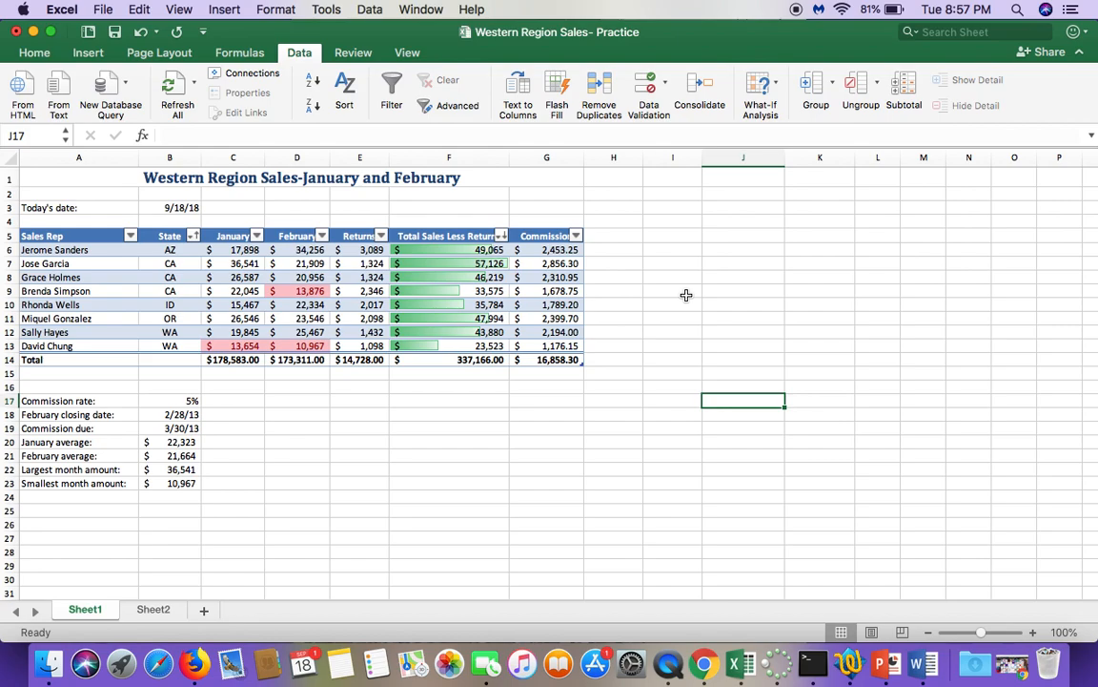
- Filter the State column to show only CA and WA, and close the filter options
click(194, 236)
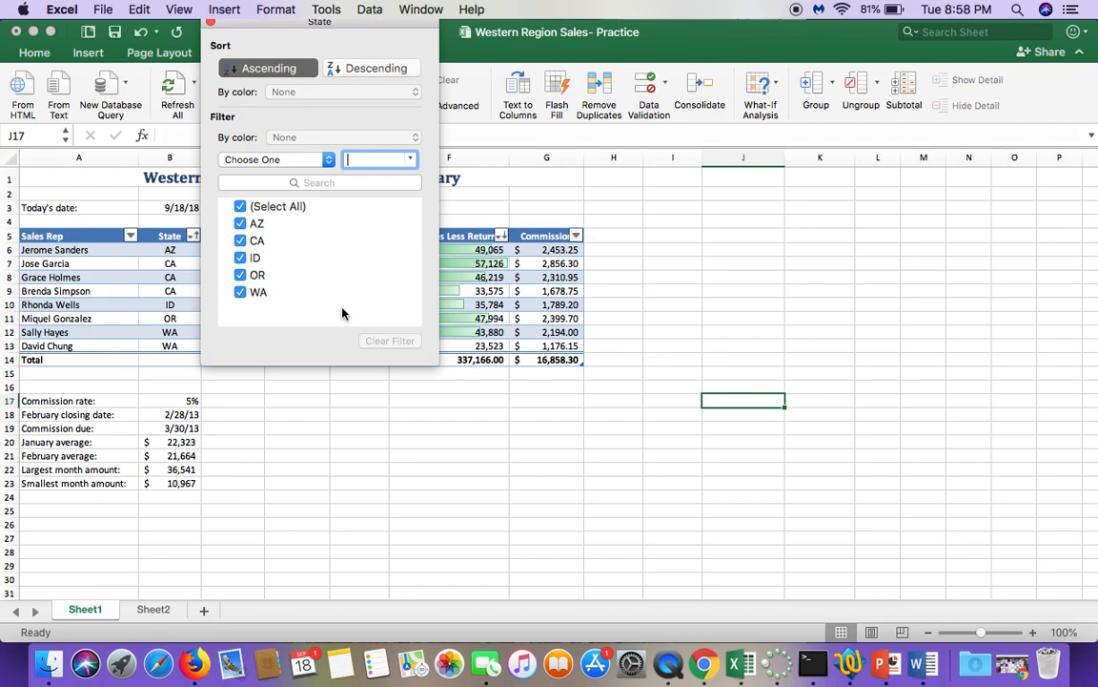
click(320, 162)
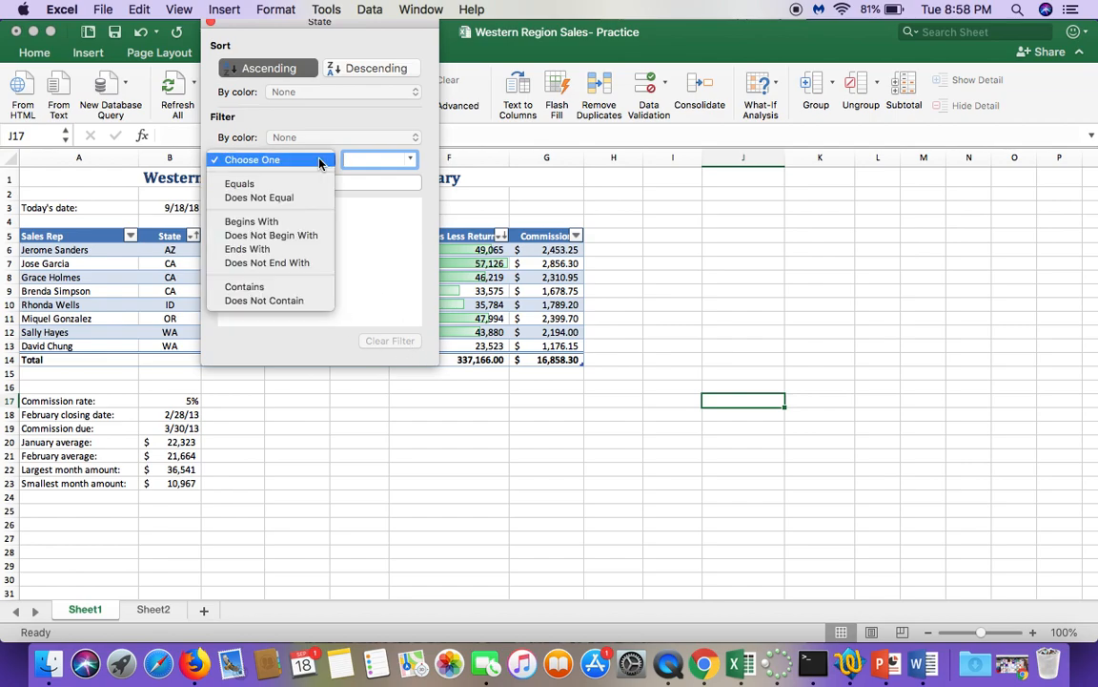
click(380, 289)
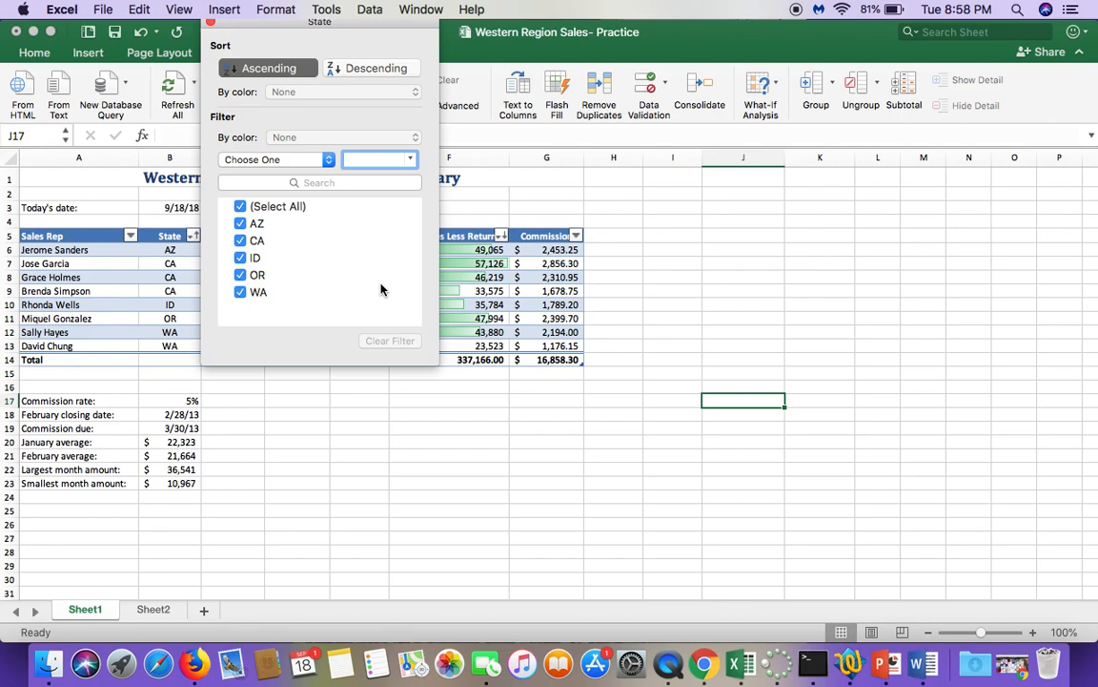
click(241, 207)
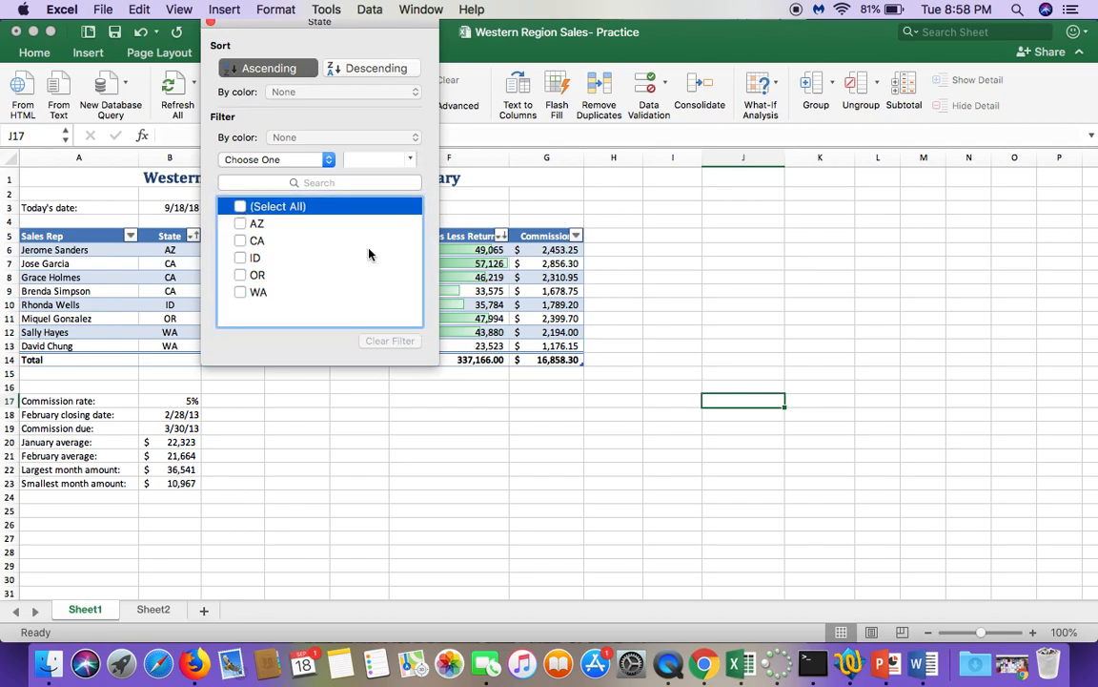
click(240, 241)
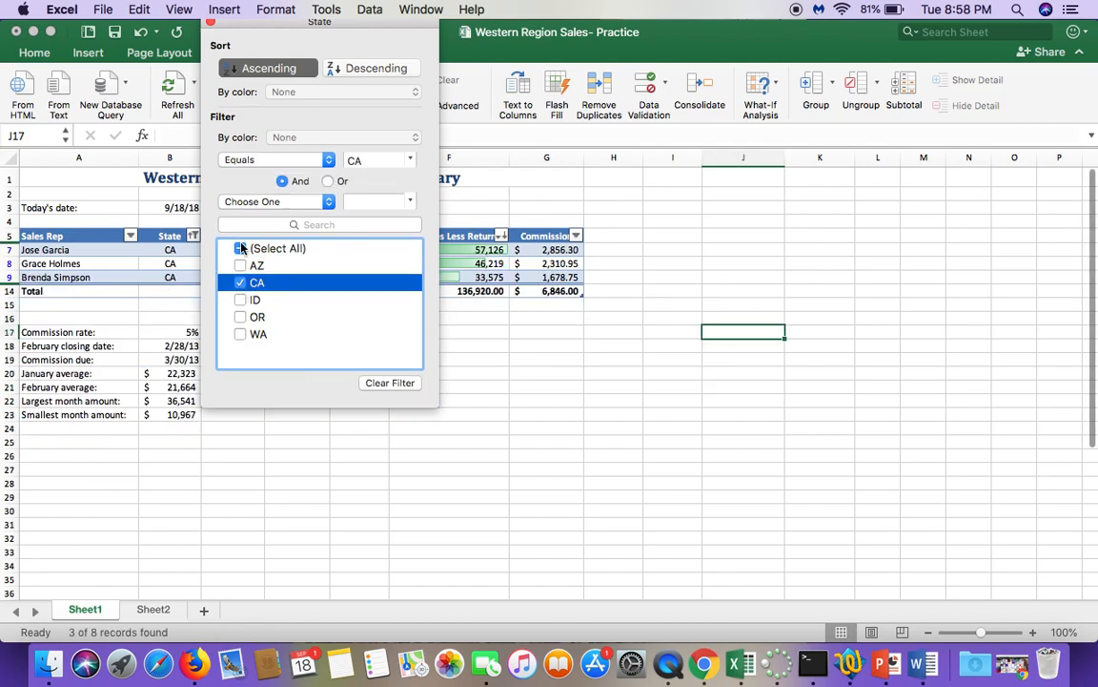
click(240, 335)
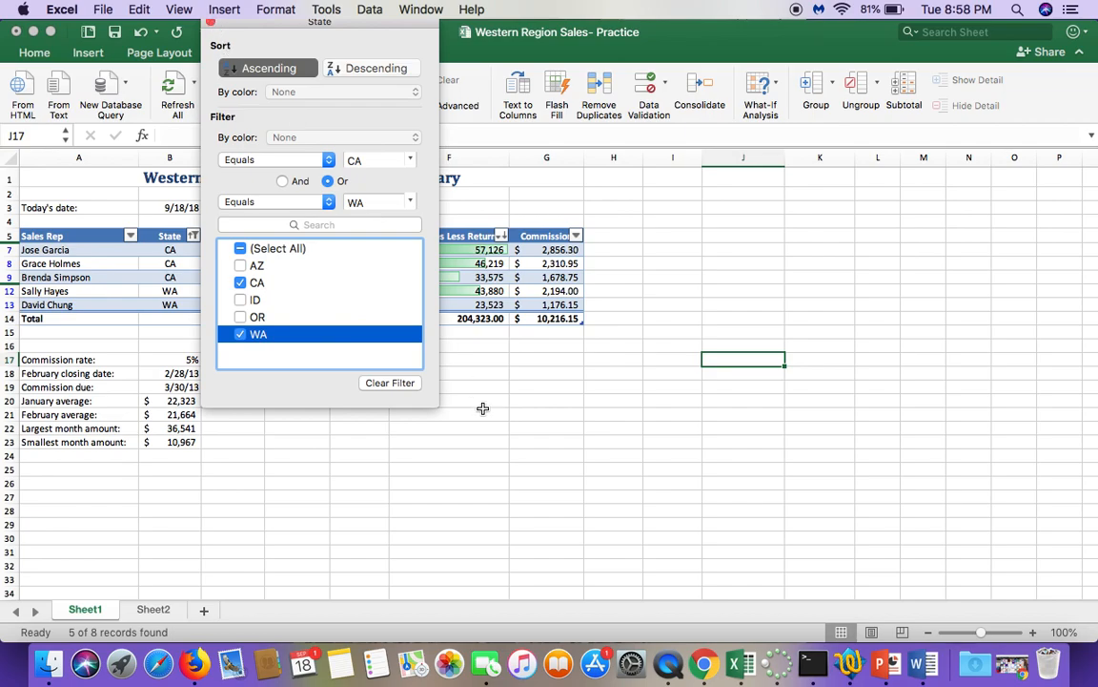
click(493, 374)
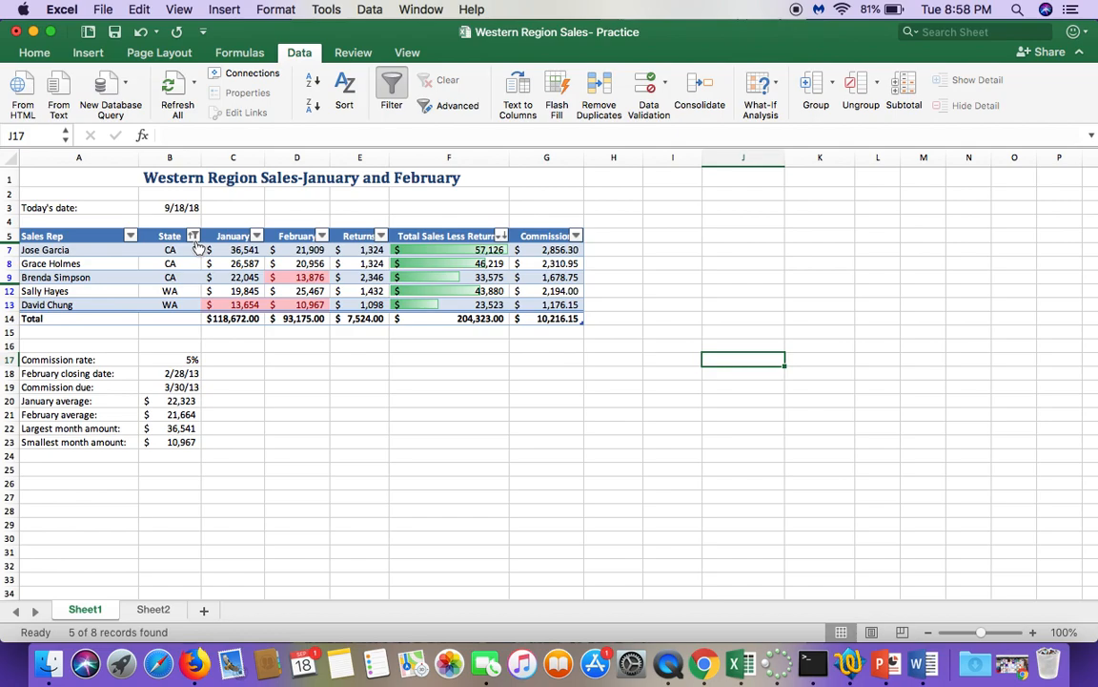
- Filter Total Sales Less Returns to values less than 50000 and close the filter options
click(503, 235)
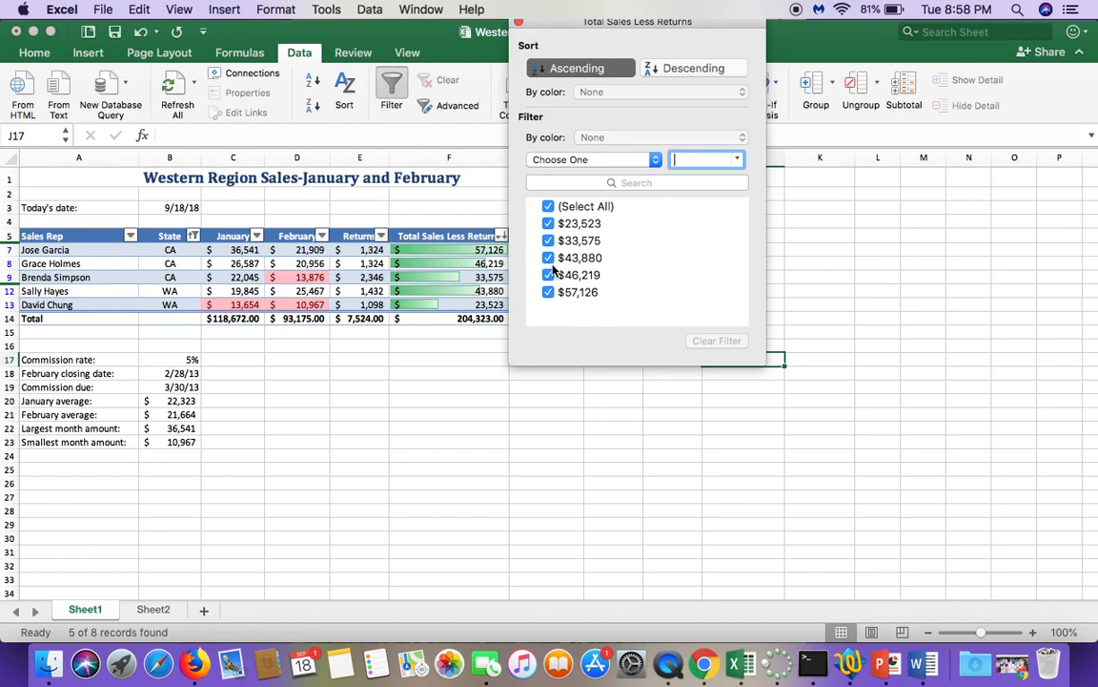
click(626, 162)
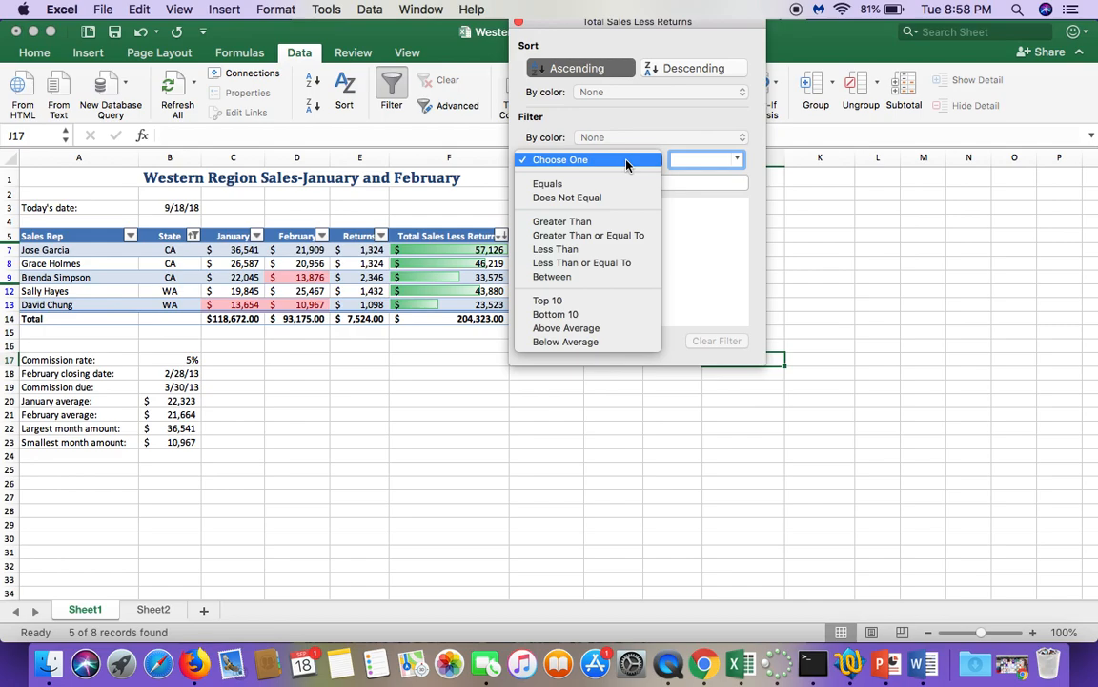
click(614, 249)
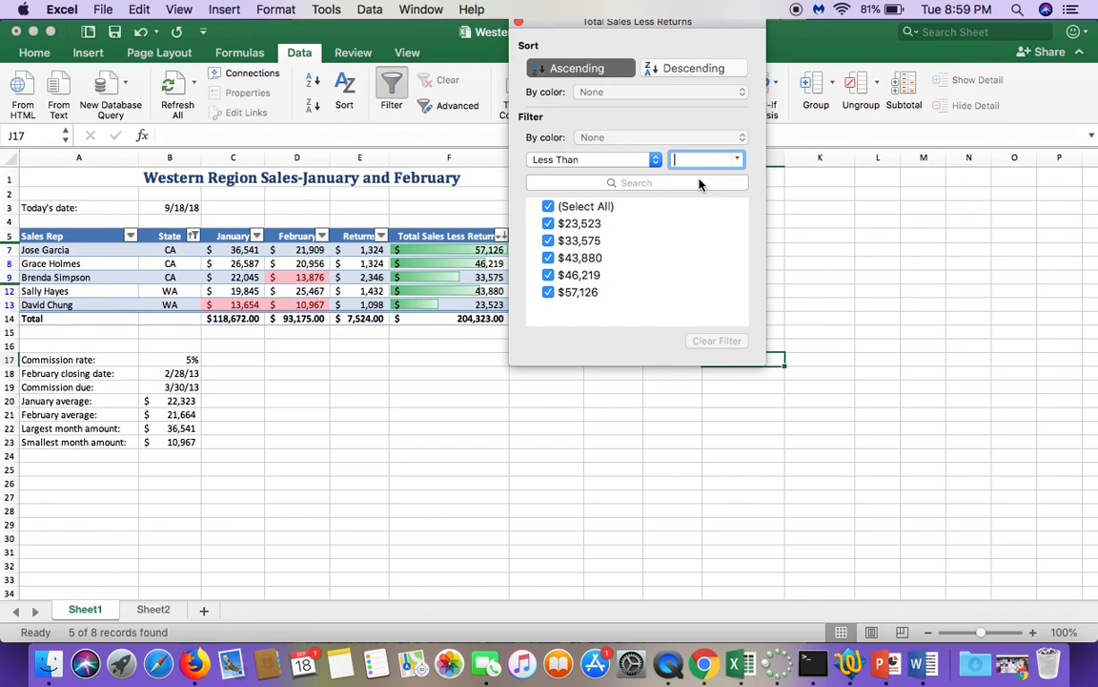
text(50)
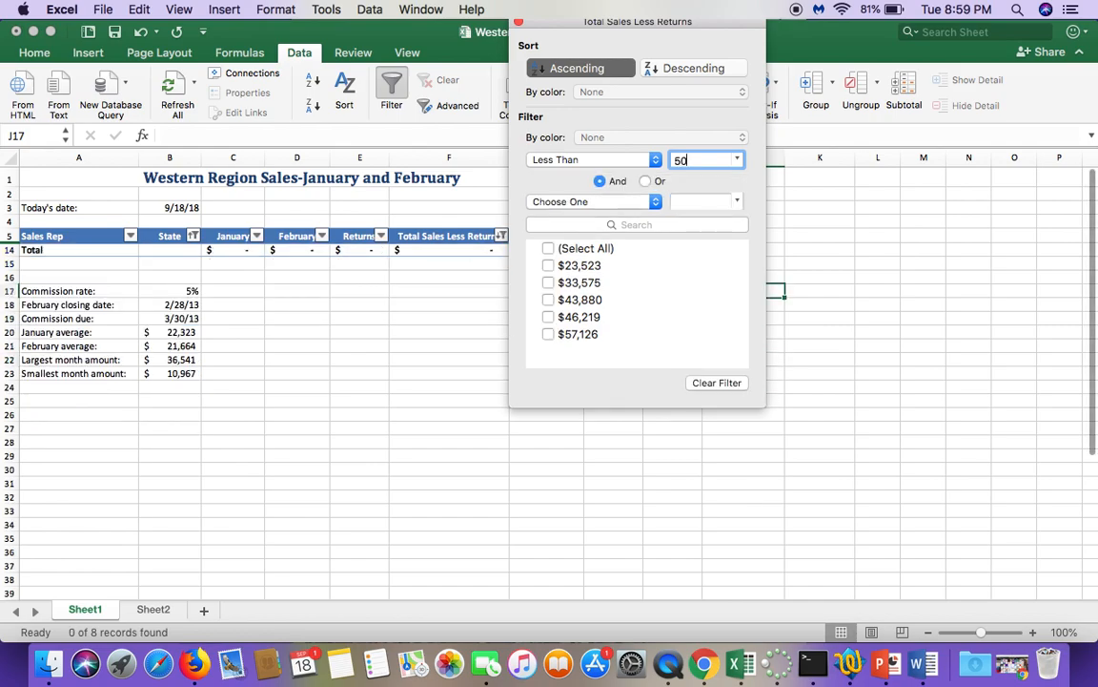
text(00)
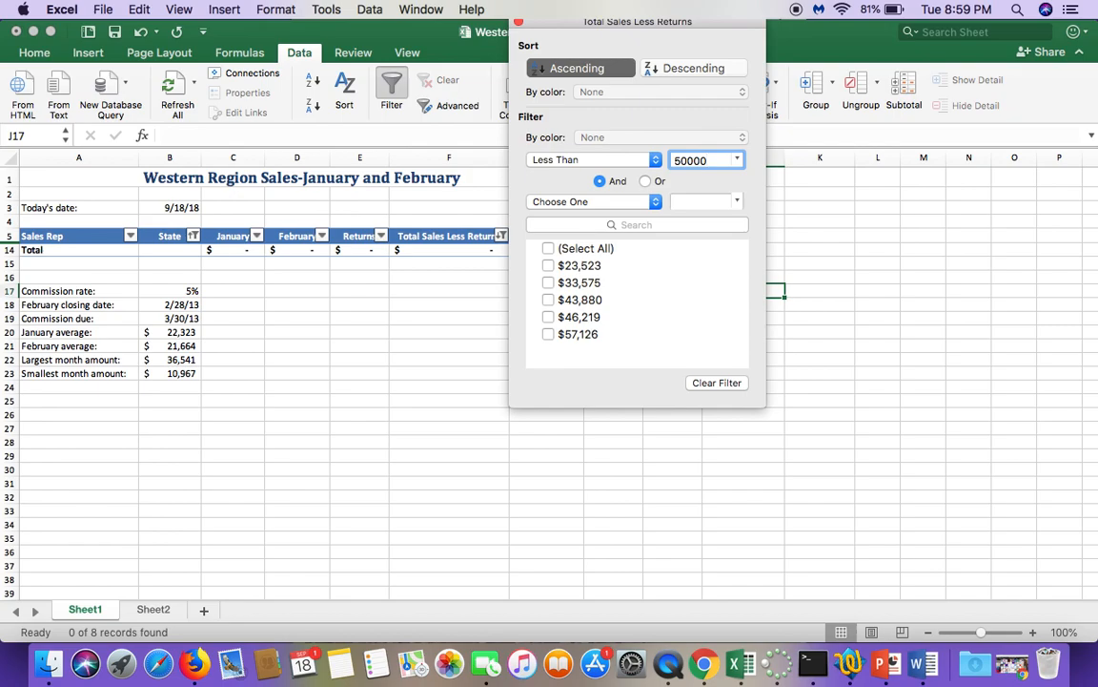
click(502, 439)
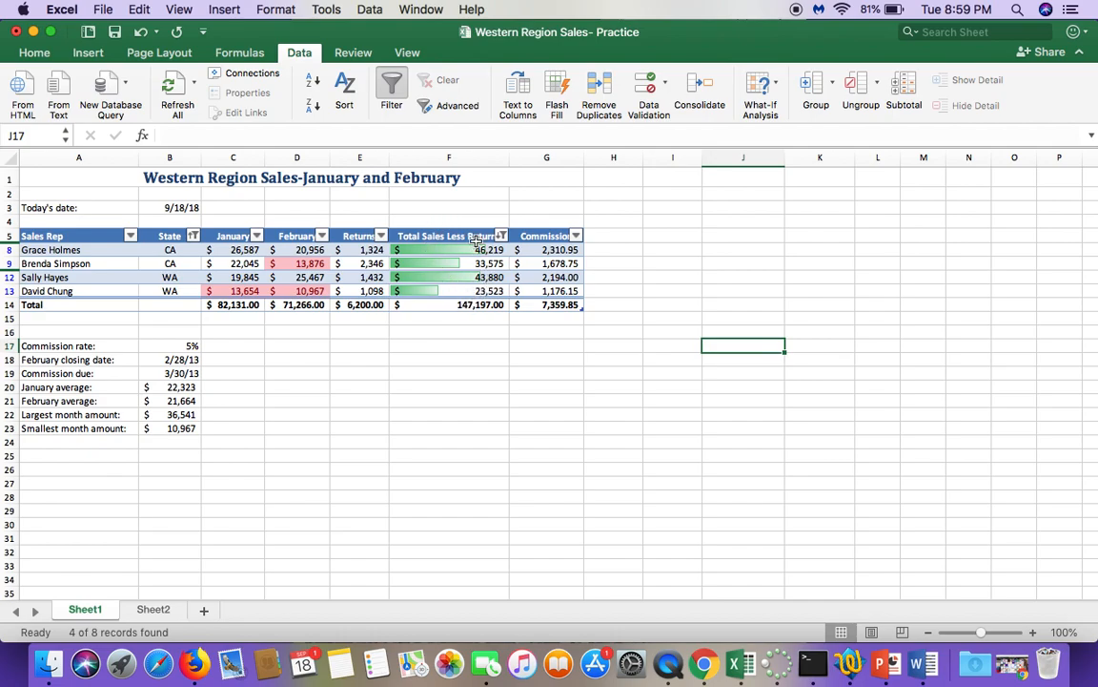
- Enter the author's title and surname in cell A25 below the summary figures
click(66, 459)
text(Mrs. )
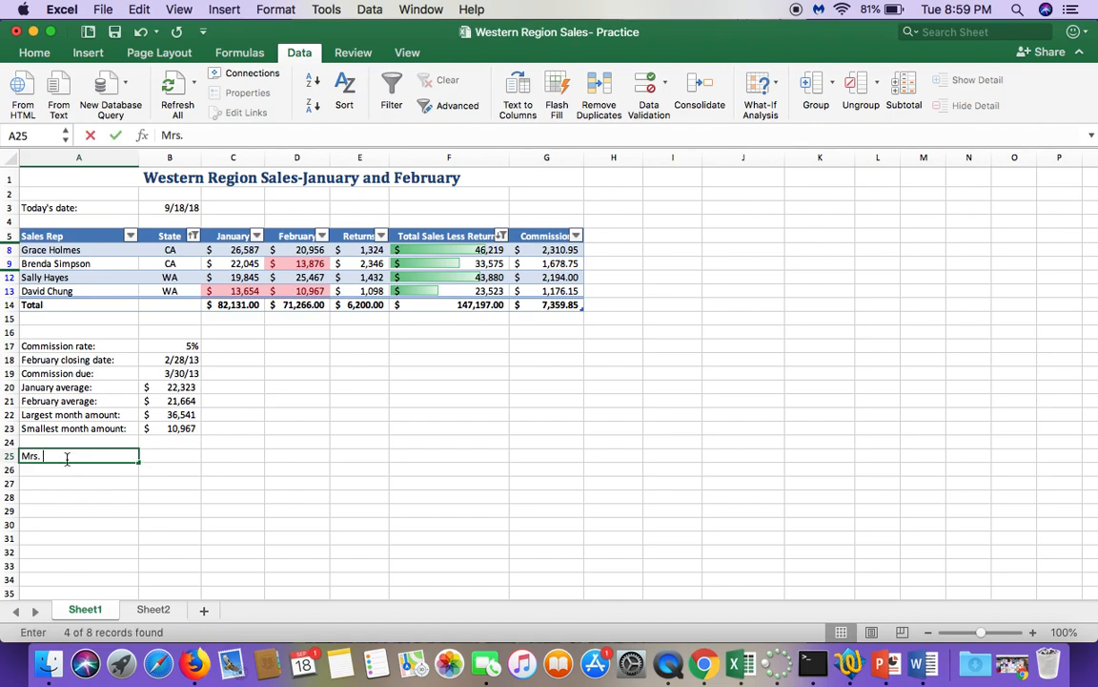
text(Ross)
click(112, 515)
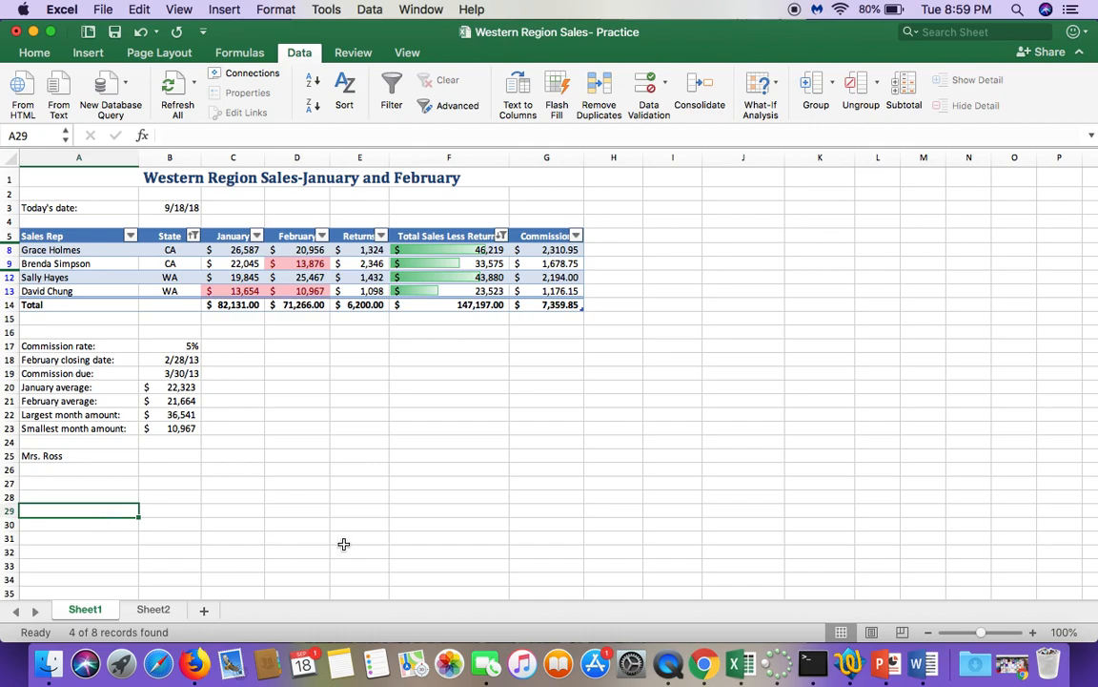
- Preview the printout's pages, check the sheet in landscape orientation, and cancel printing
click(102, 10)
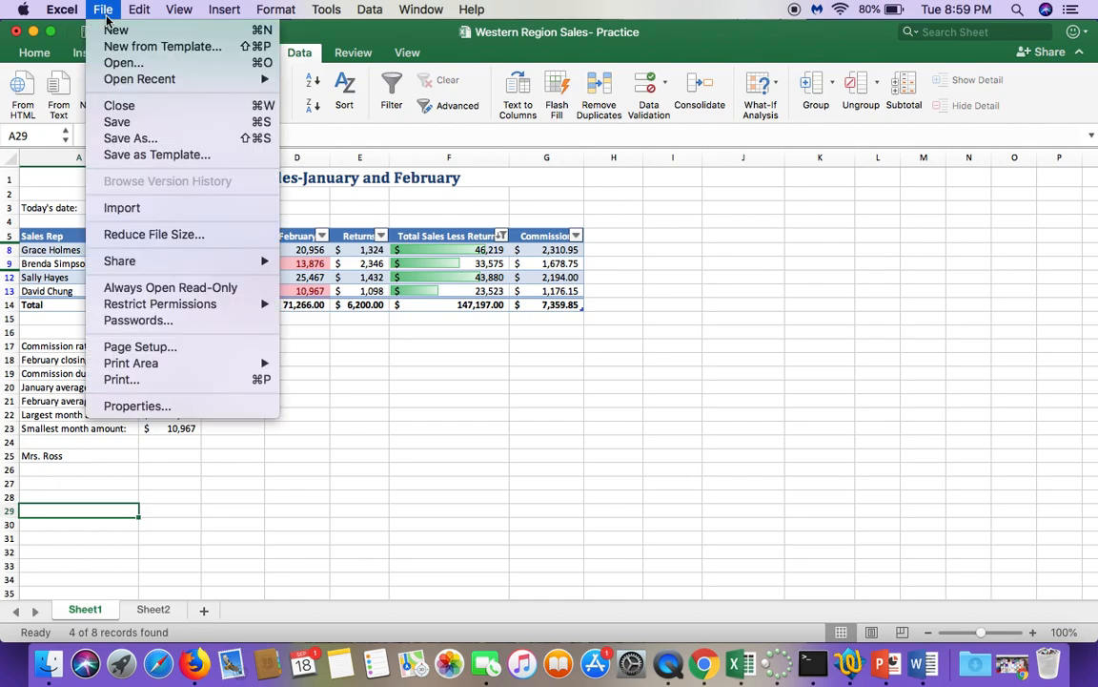
click(148, 378)
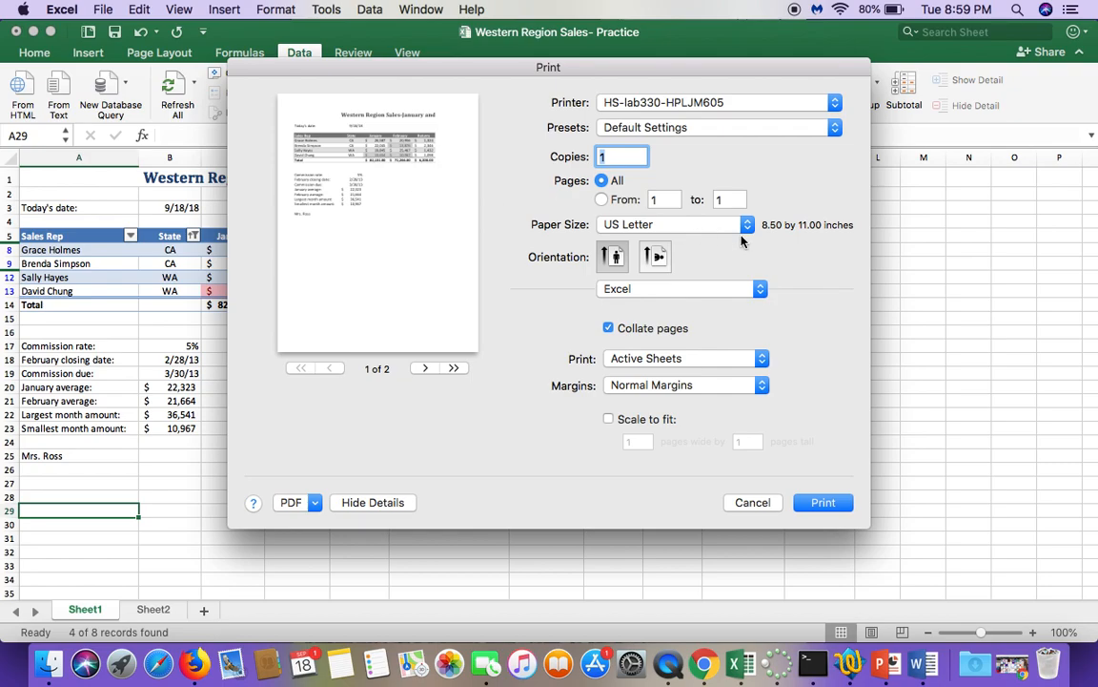
click(425, 369)
click(330, 370)
click(664, 258)
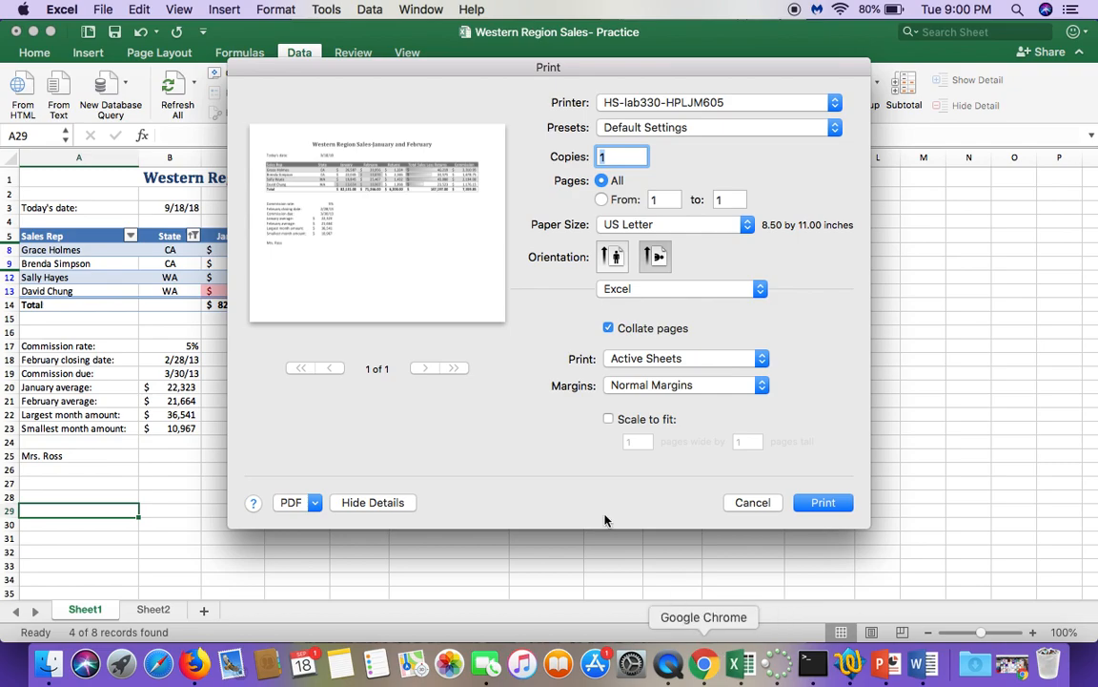
click(751, 501)
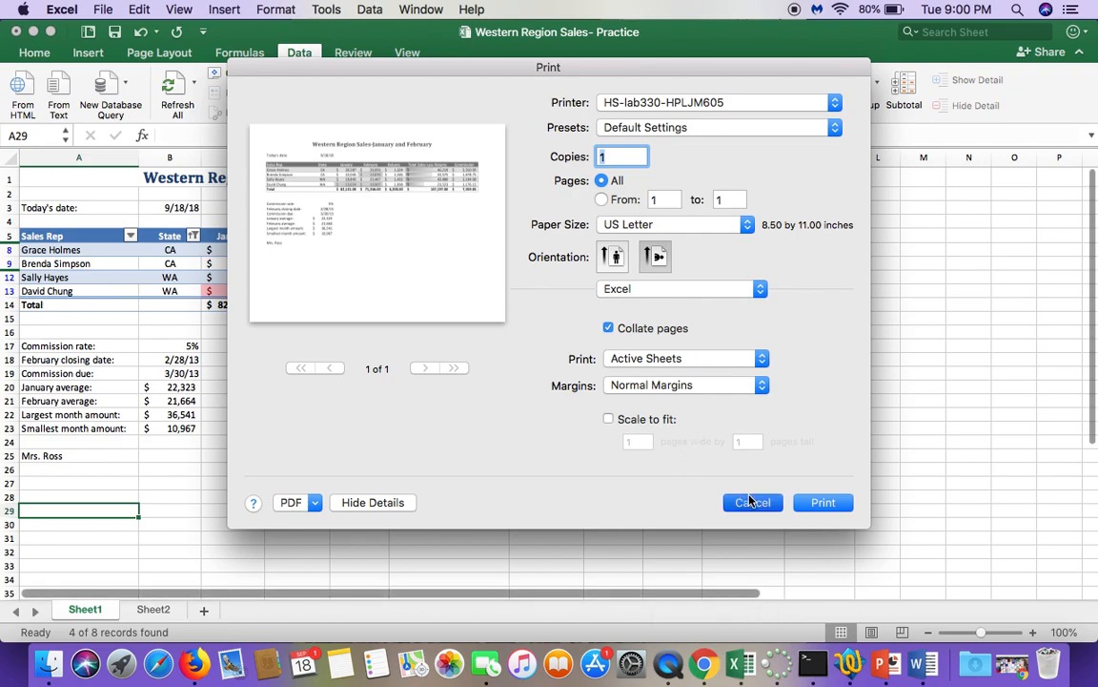